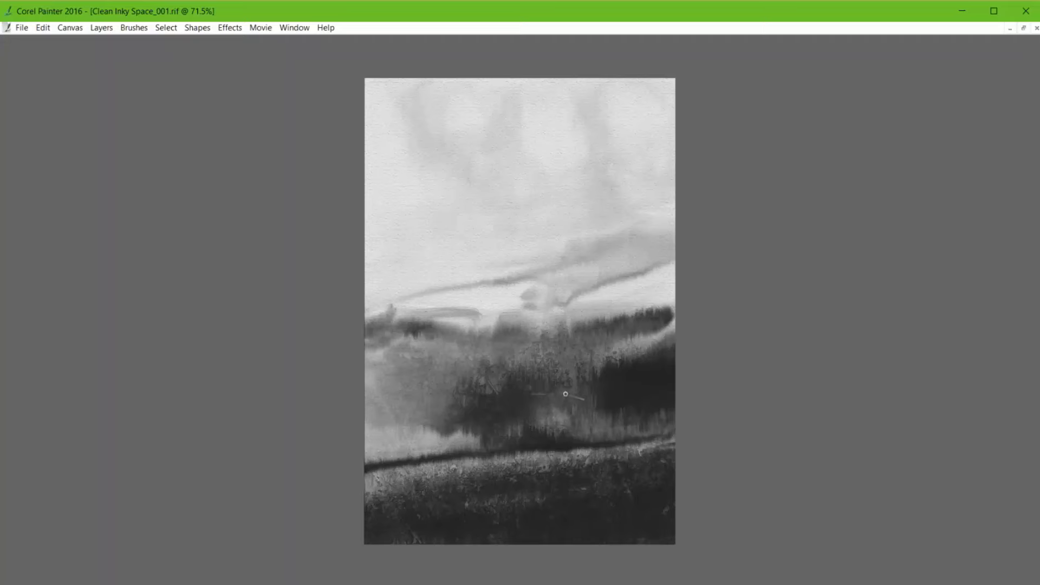
Display the layer list and inspect Watercolor Layers 4, 3 and 1 by hiding them and showing them again
{"action": "key", "text": "grave"}
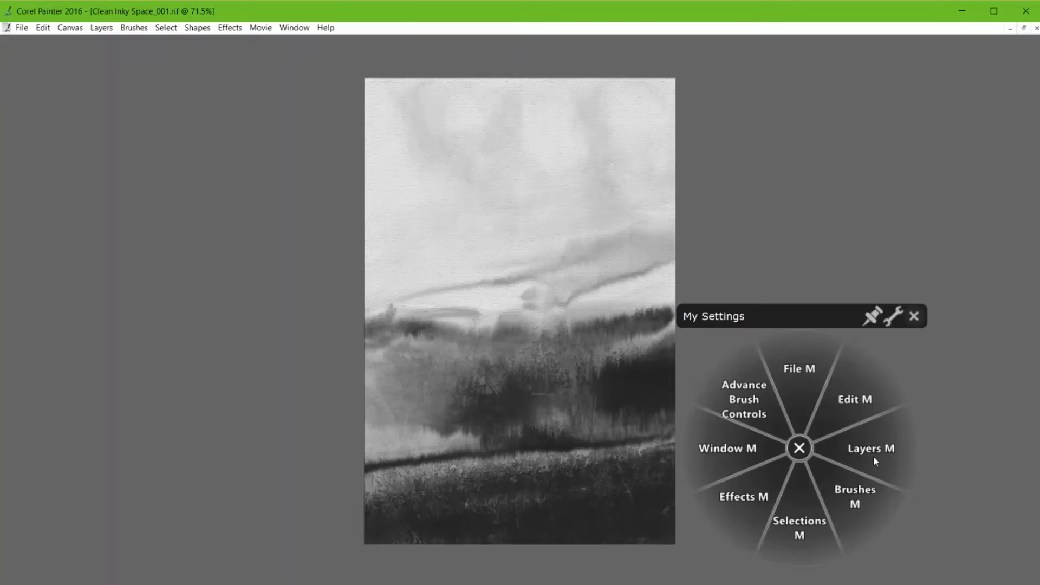
{"action": "left_click", "coordinate": [901, 431]}
{"action": "left_click", "coordinate": [904, 392]}
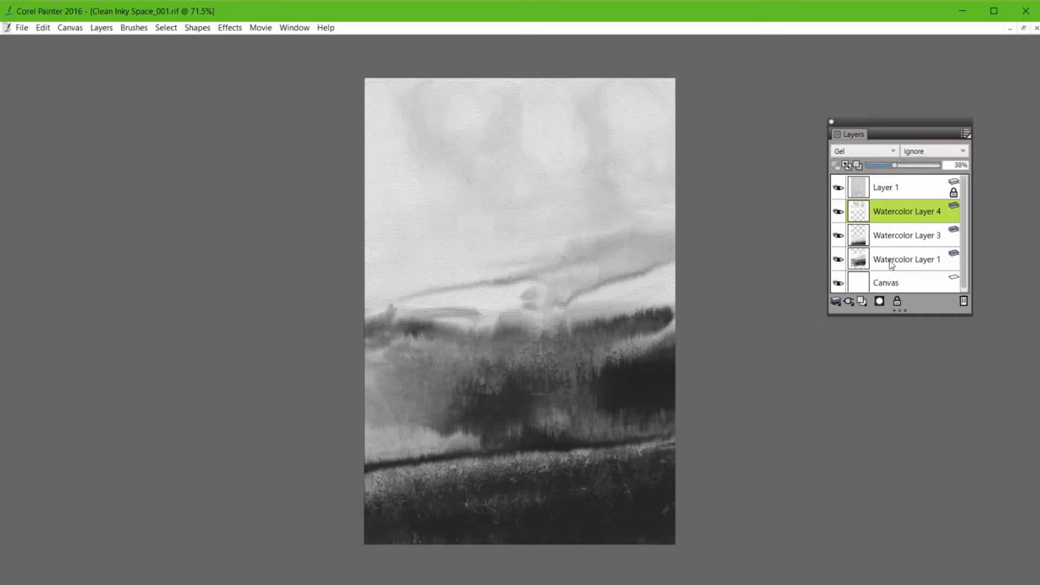
{"action": "left_click", "coordinate": [838, 211]}
{"action": "left_click", "coordinate": [839, 235]}
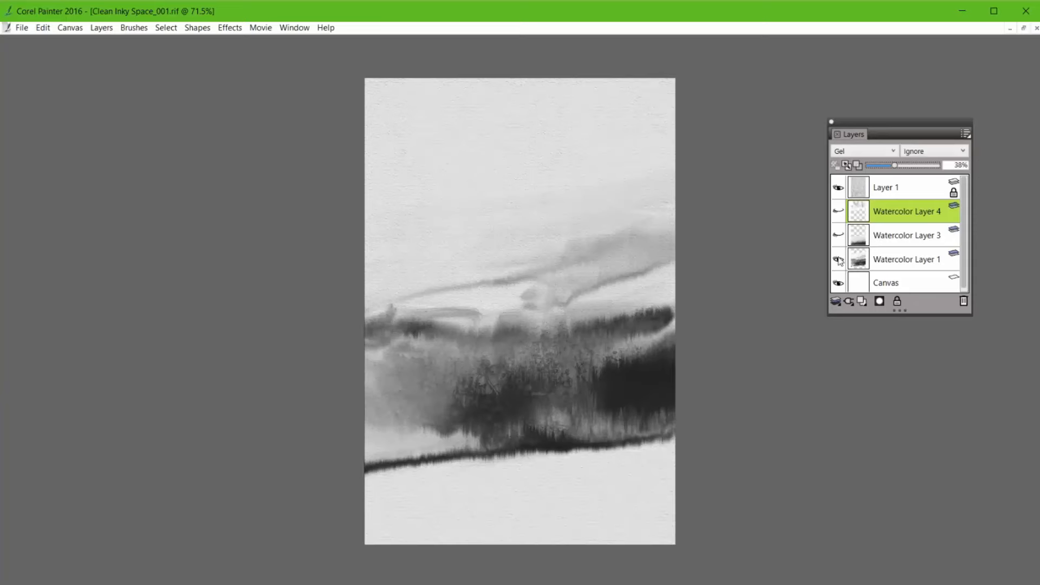
{"action": "left_click", "coordinate": [838, 260]}
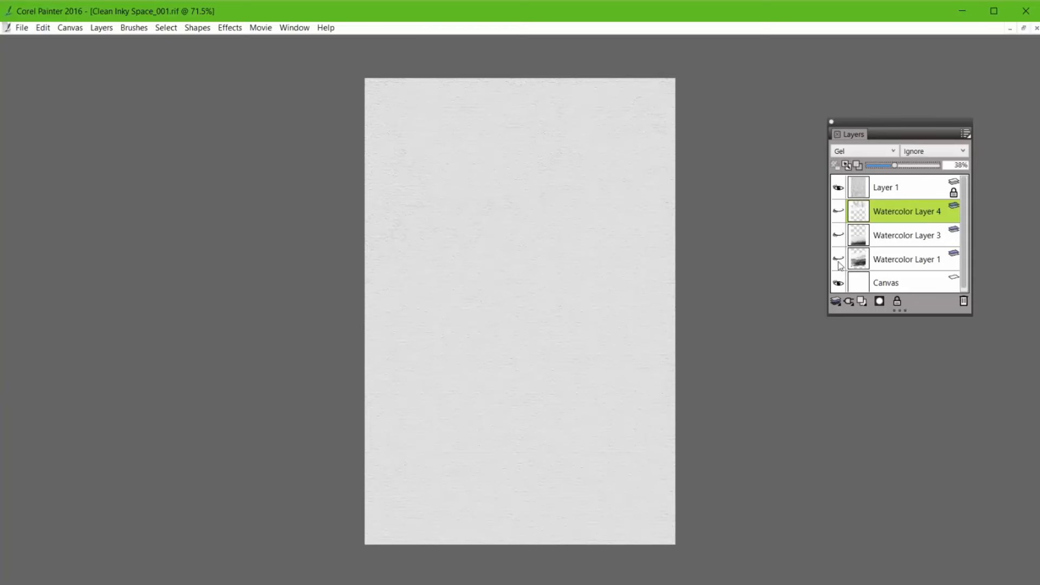
{"action": "left_click", "coordinate": [839, 261]}
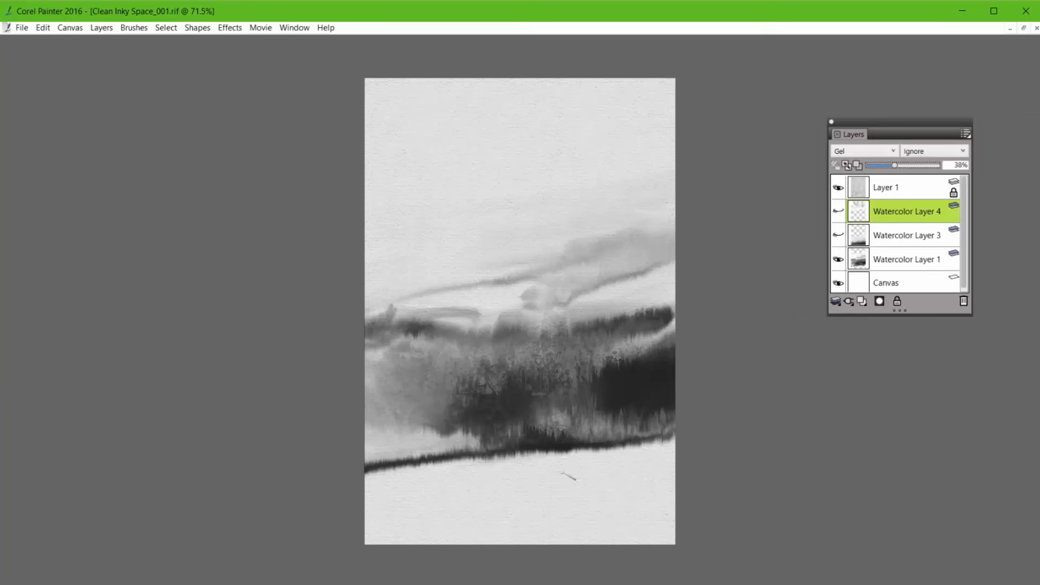
{"action": "left_click", "coordinate": [839, 235]}
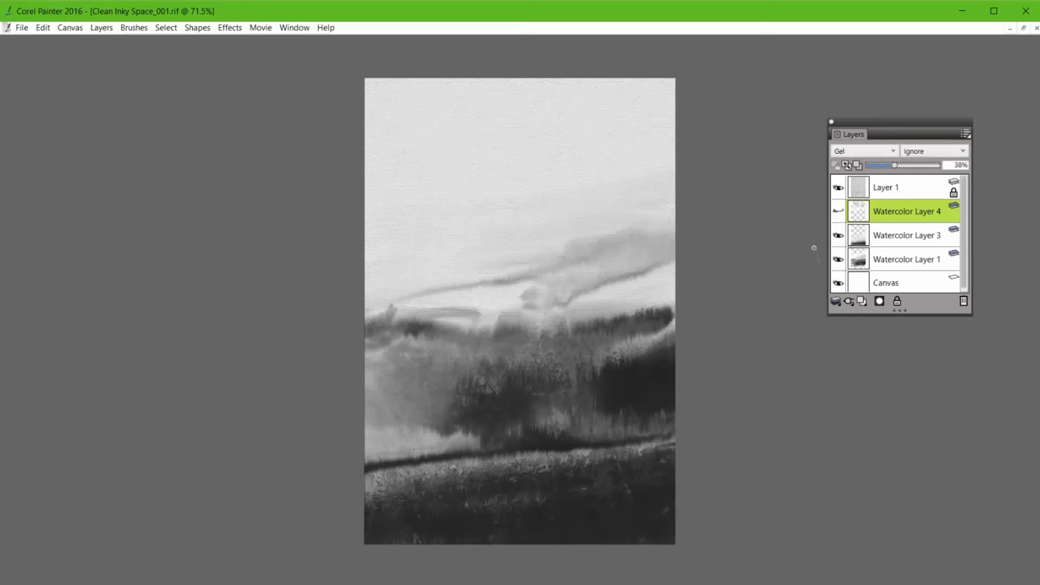
{"action": "left_click", "coordinate": [839, 211]}
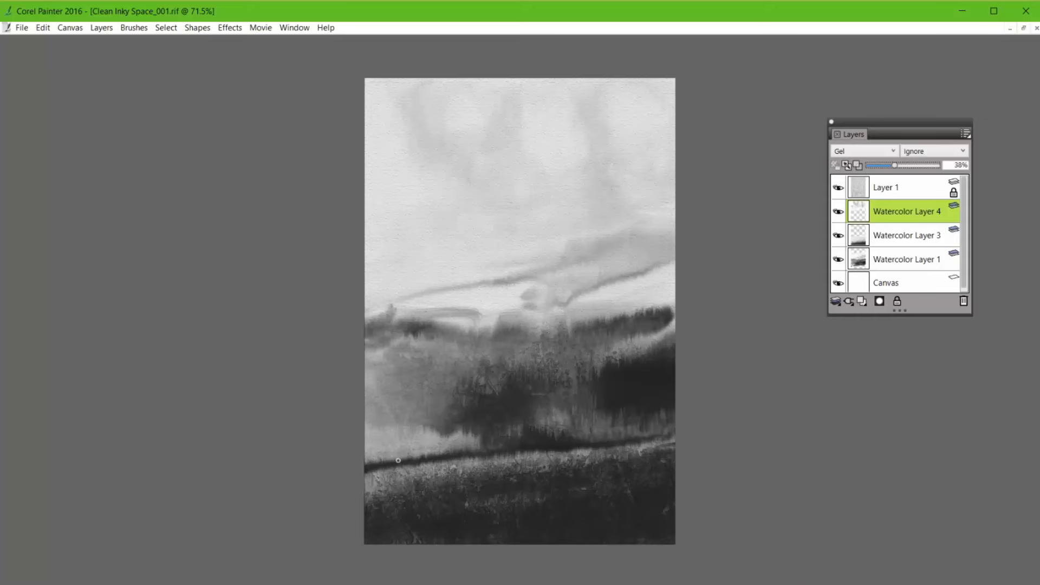
Make Watercolor Layer 1 the active layer and put the layer list away
{"action": "left_click", "coordinate": [912, 259]}
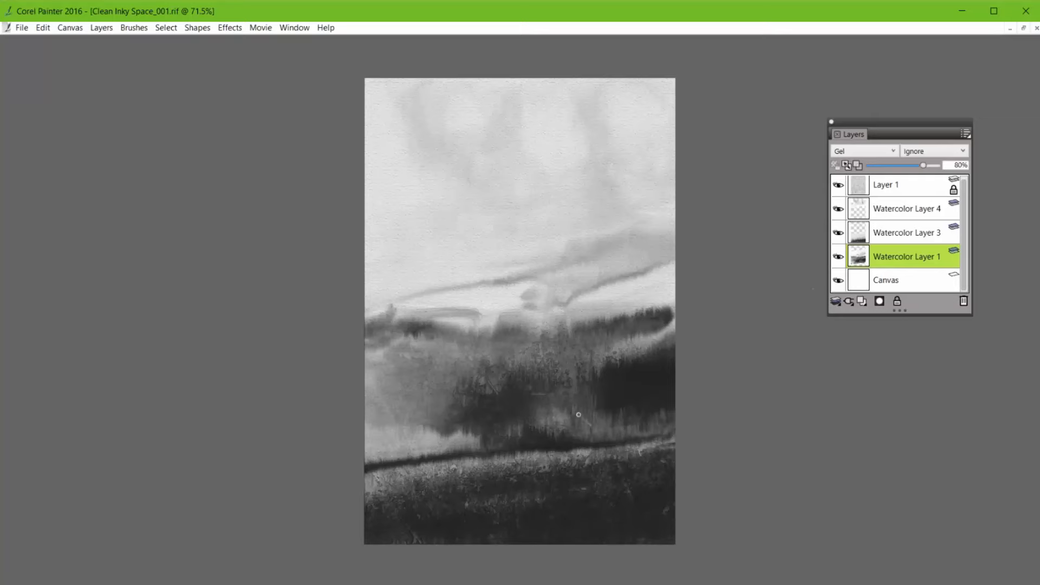
{"action": "right_click", "coordinate": [857, 432]}
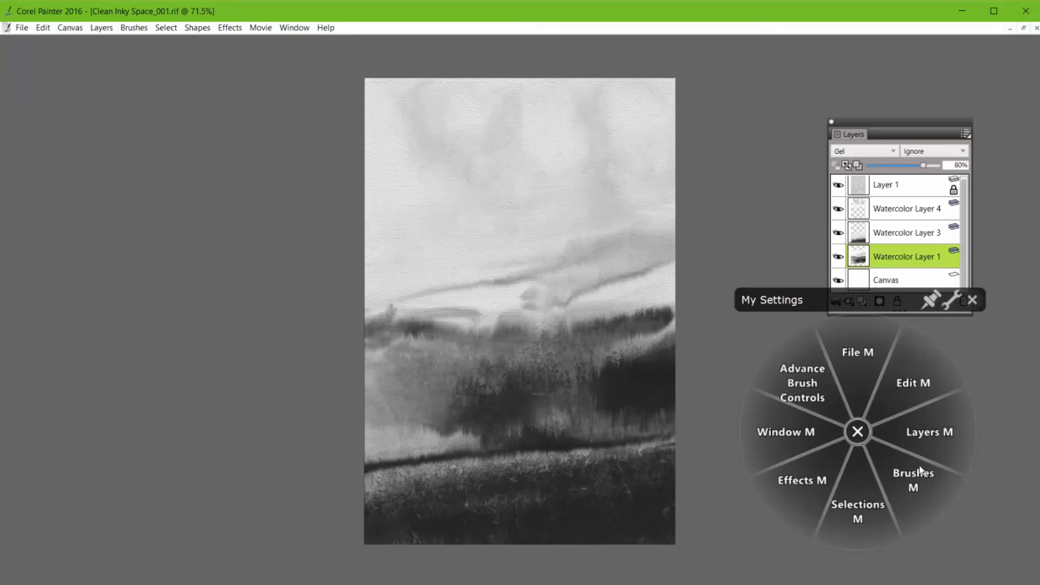
{"action": "left_click", "coordinate": [921, 435]}
{"action": "left_click", "coordinate": [959, 385]}
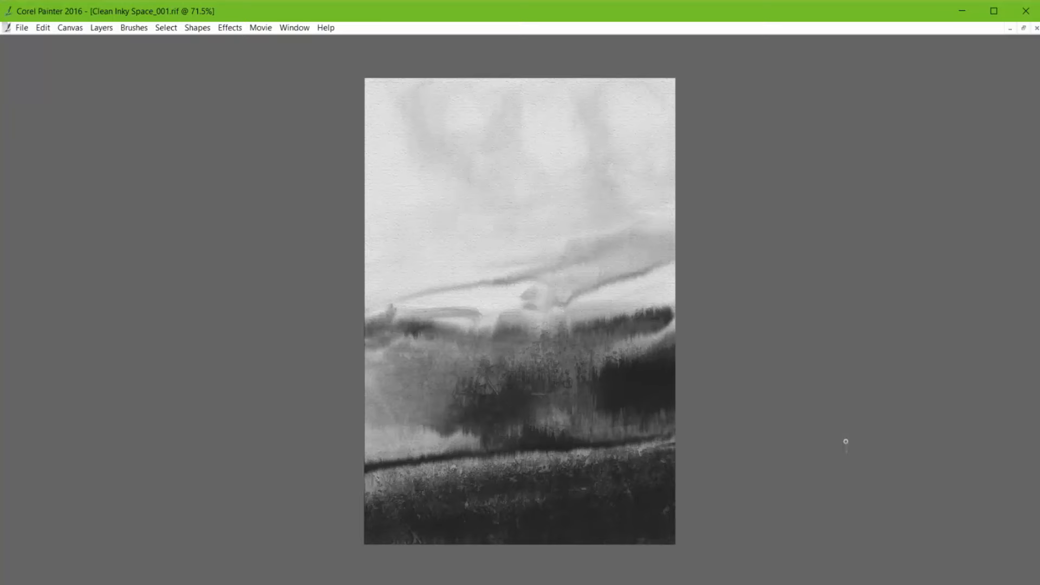
Show the hidden Inky Landscapes brush palette and tool palette
{"action": "right_click", "coordinate": [841, 440]}
{"action": "left_click", "coordinate": [775, 438]}
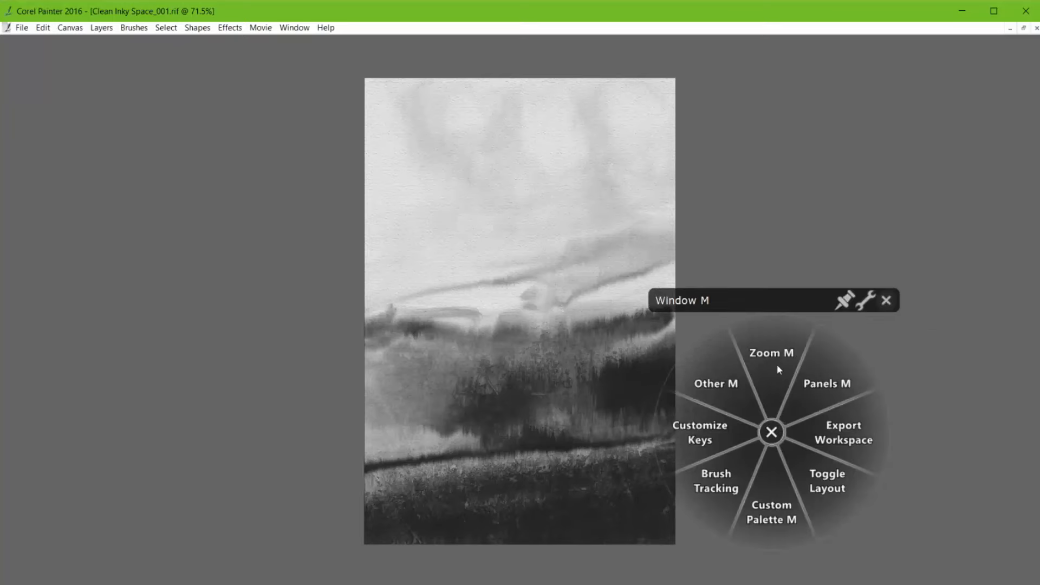
{"action": "left_click", "coordinate": [777, 367]}
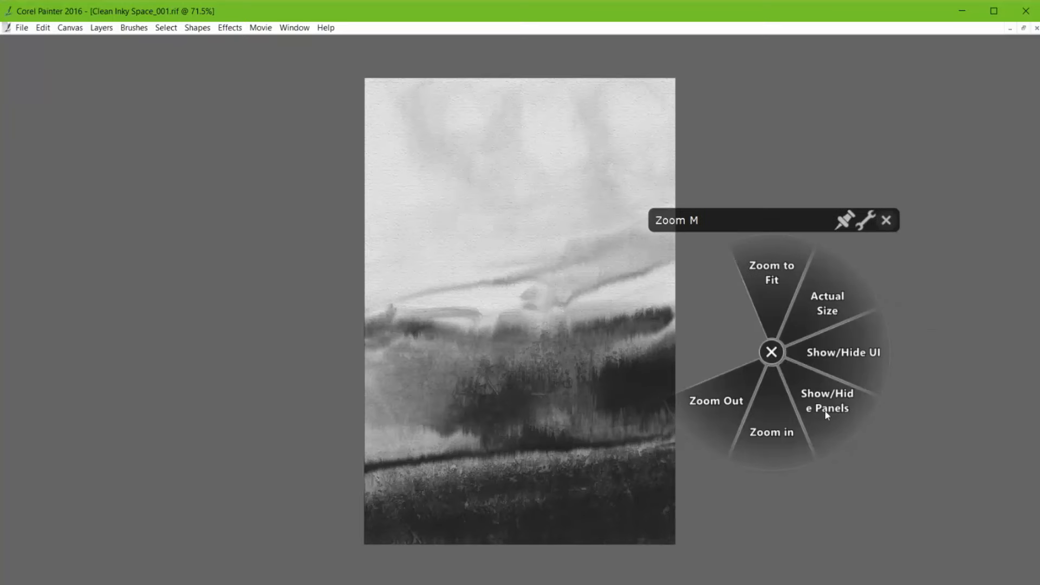
{"action": "left_click", "coordinate": [828, 414]}
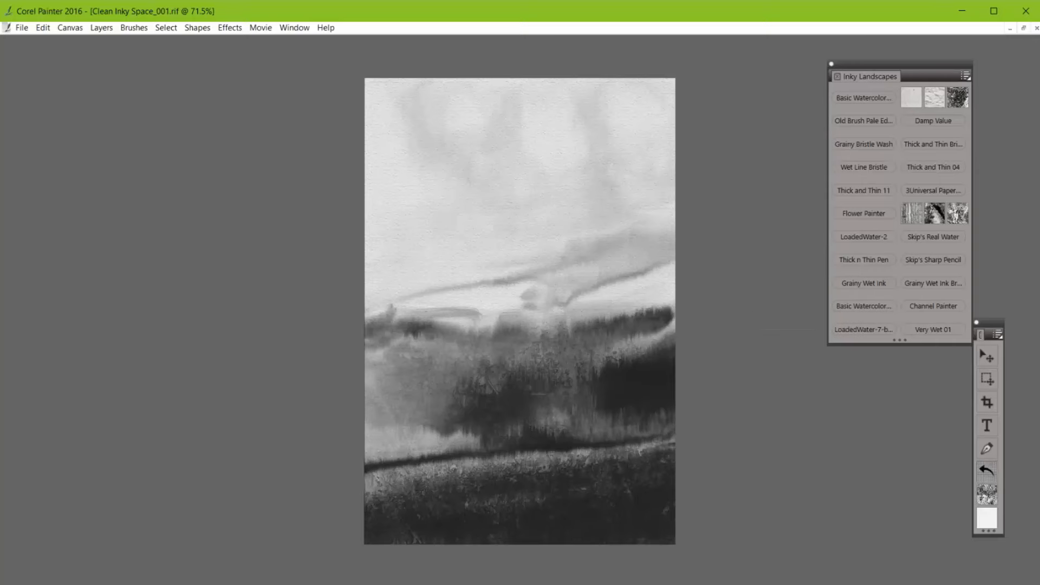
Check the black paint color on the color wheel and try a thin horizontal stroke above the distant hills
{"action": "right_click", "coordinate": [845, 473]}
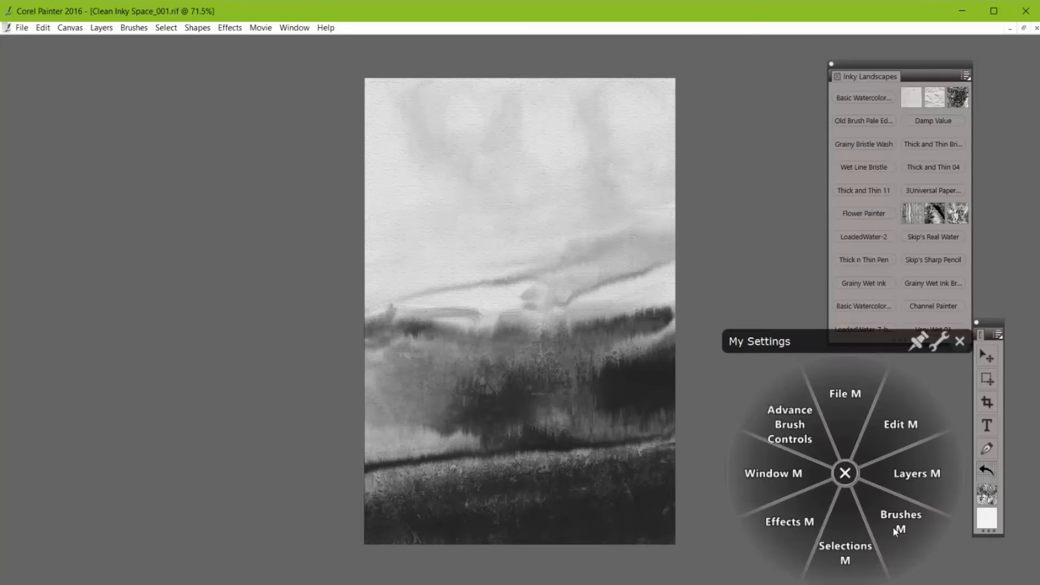
{"action": "left_click", "coordinate": [895, 527]}
{"action": "left_click", "coordinate": [797, 512]}
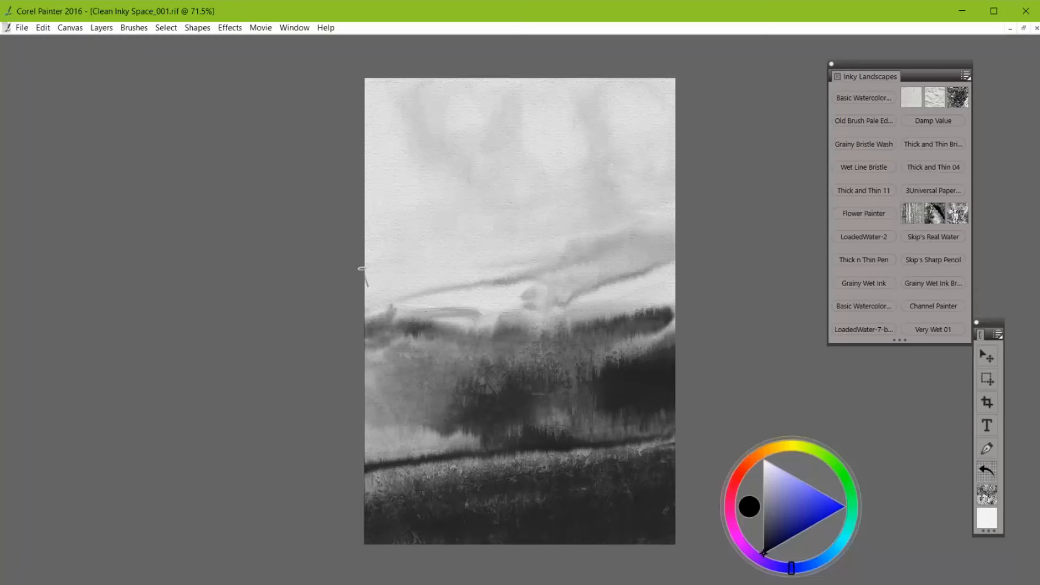
{"action": "key", "text": "ctrl+alt+1"}
{"action": "left_click_drag", "start_coordinate": [420, 269], "coordinate": [505, 270]}
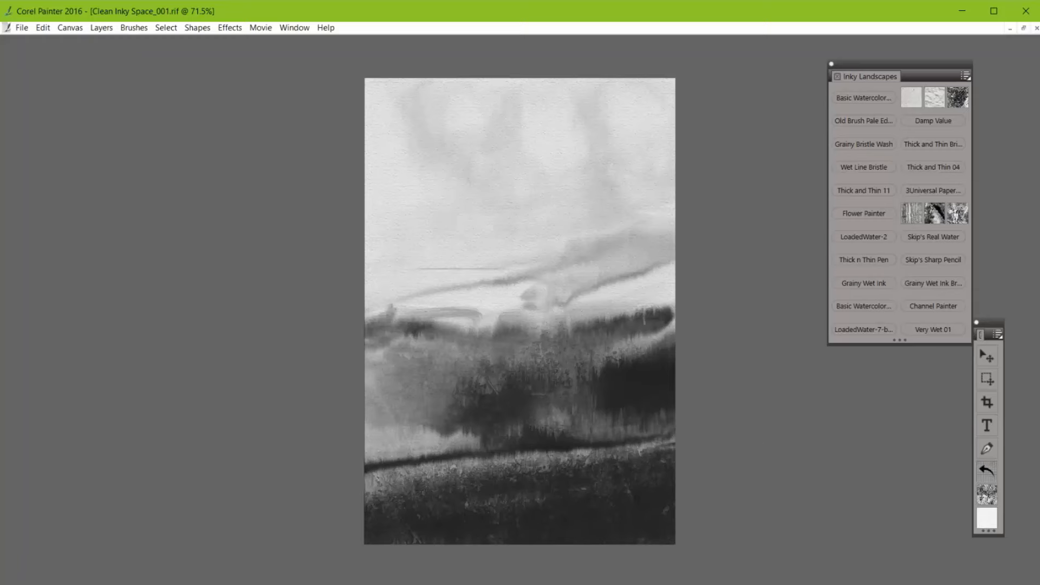
{"action": "key", "text": "ctrl+z"}
Paint a faint thin horizontal horizon line across the pale area above the distant hills, undoing unwanted strokes
{"action": "left_click_drag", "start_coordinate": [356, 271], "coordinate": [491, 271]}
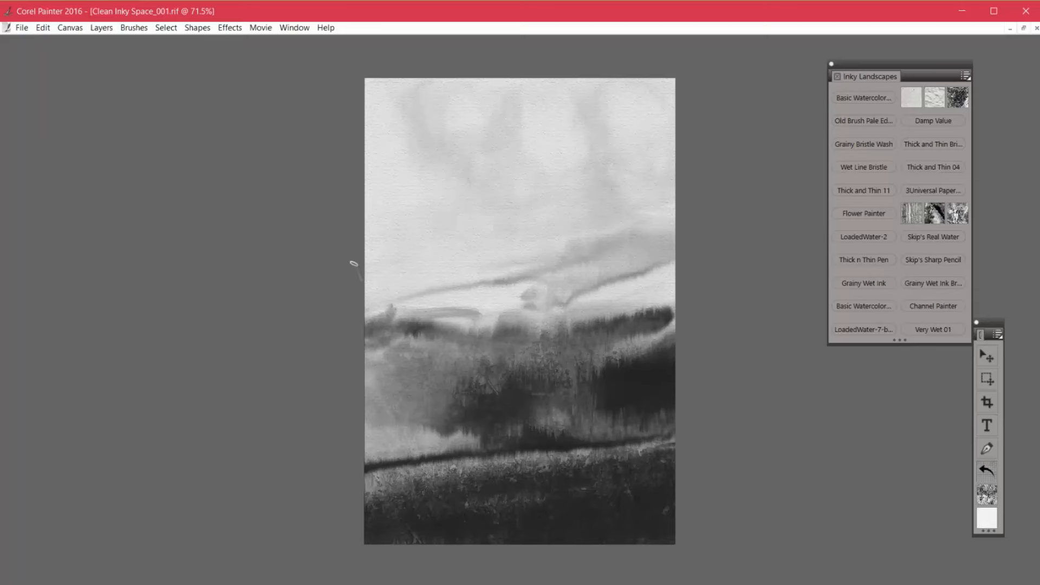
{"action": "left_click_drag", "start_coordinate": [448, 263], "coordinate": [536, 264]}
{"action": "mouse_move", "coordinate": [356, 265]}
{"action": "left_mouse_down"}
{"action": "mouse_move", "coordinate": [567, 261]}
{"action": "mouse_move", "coordinate": [622, 275]}
{"action": "left_mouse_up"}
{"action": "mouse_move", "coordinate": [400, 265]}
{"action": "left_mouse_down"}
{"action": "mouse_move", "coordinate": [443, 282]}
{"action": "mouse_move", "coordinate": [526, 265]}
{"action": "left_mouse_up"}
{"action": "key", "text": "ctrl+z"}
{"action": "left_click_drag", "start_coordinate": [361, 264], "coordinate": [542, 264]}
{"action": "key", "text": "ctrl+z"}
{"action": "left_click_drag", "start_coordinate": [359, 263], "coordinate": [540, 264]}
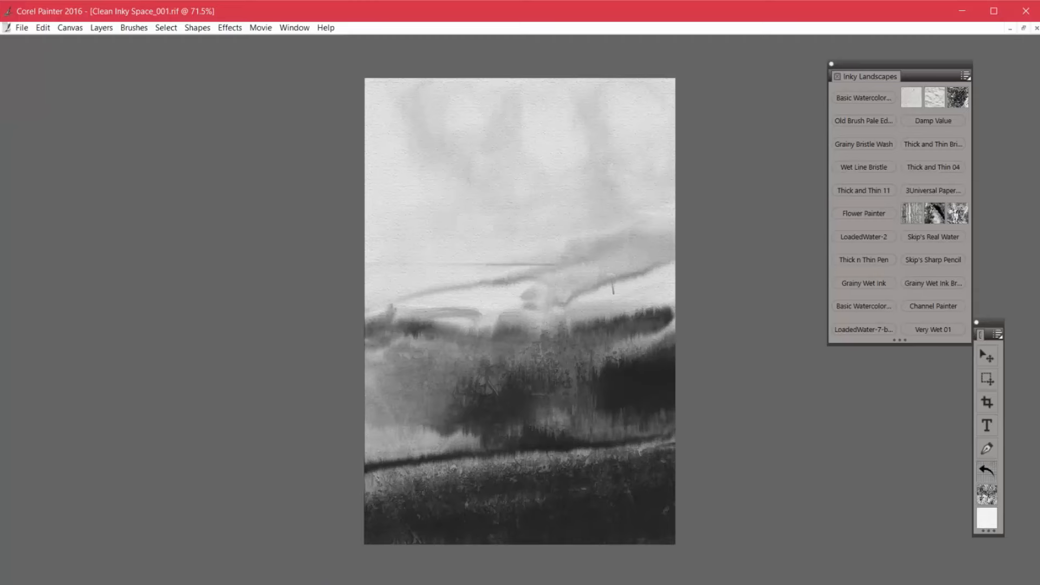
{"action": "key", "text": "ctrl+z"}
Select the Wet Line Bristle brush and set the paint color to a near-white gray
{"action": "left_click", "coordinate": [863, 167]}
{"action": "right_click", "coordinate": [859, 496]}
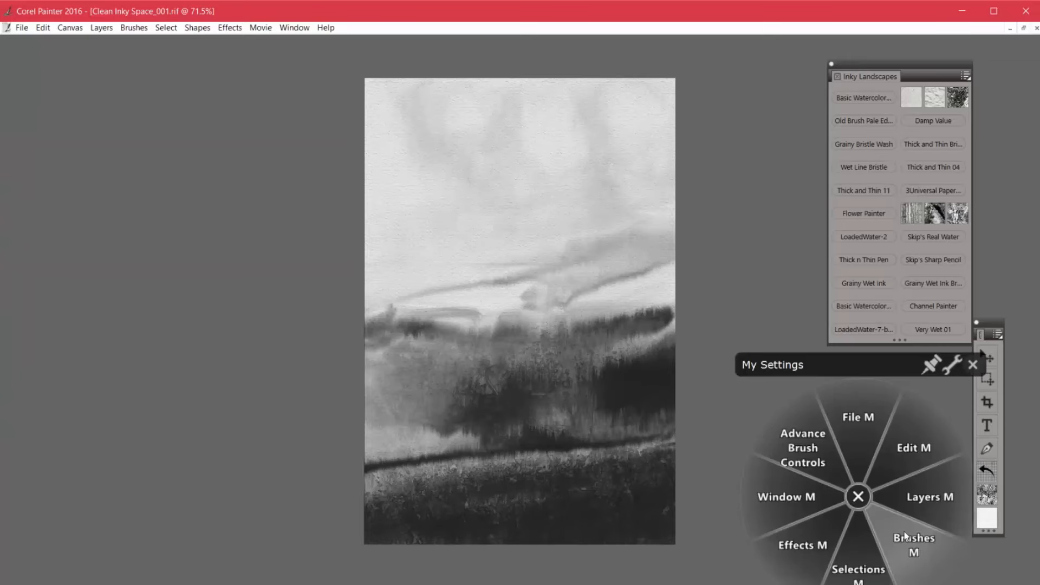
{"action": "left_click", "coordinate": [893, 518]}
{"action": "left_click", "coordinate": [791, 497]}
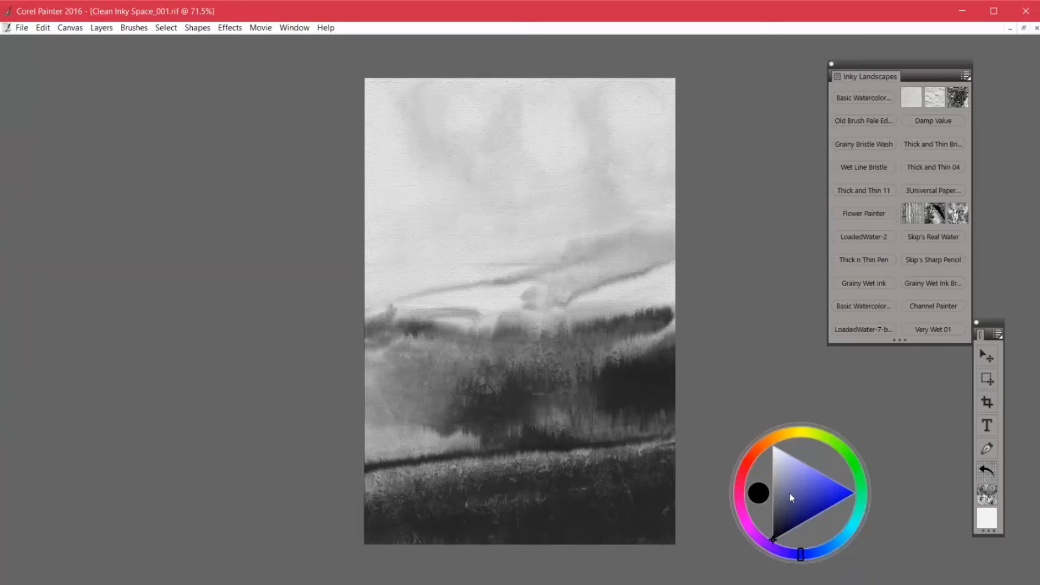
{"action": "left_click_drag", "start_coordinate": [785, 472], "coordinate": [772, 453]}
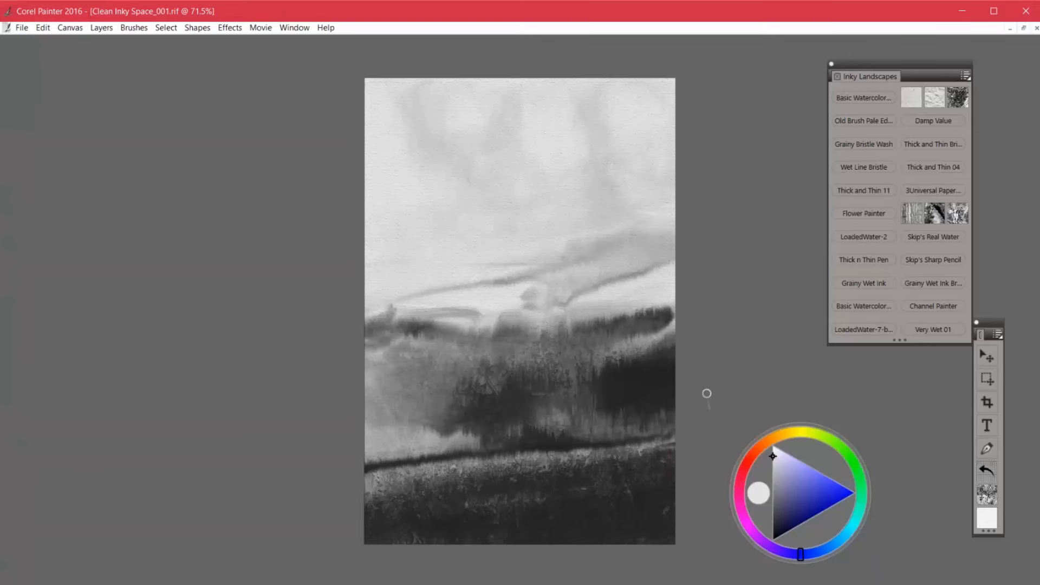
{"action": "key", "text": "ctrl+alt+1"}
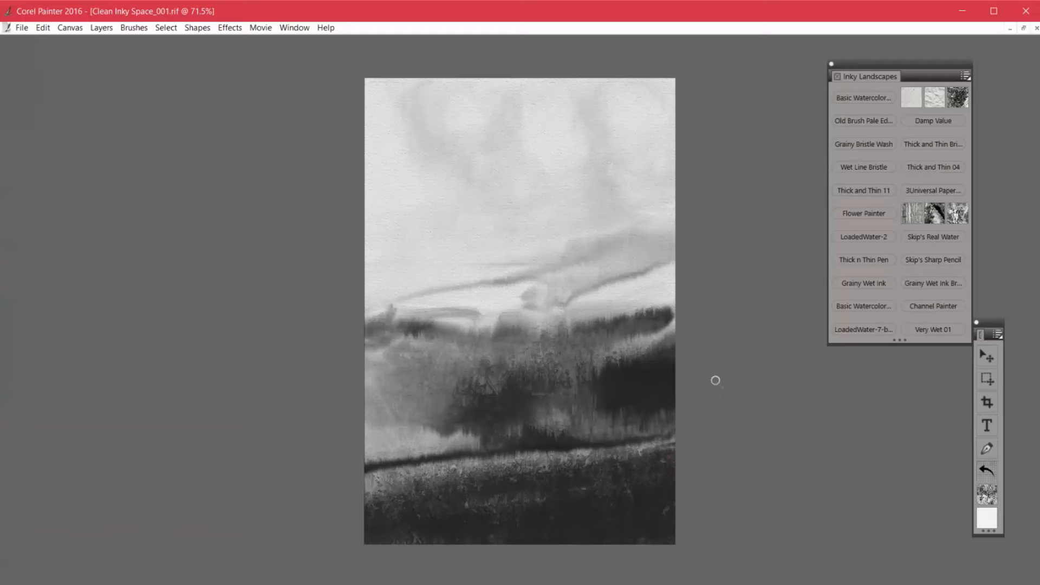
Resize the brush and paint a thin light horizontal line through the dark mass at the painting's right edge
{"action": "left_click_drag", "start_coordinate": [718, 385], "coordinate": [711, 400]}
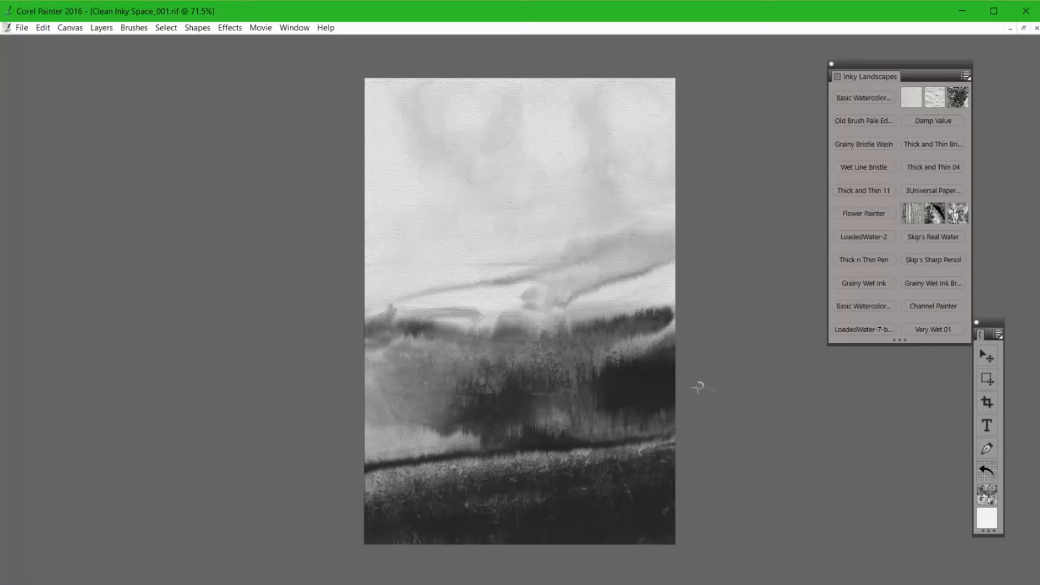
{"action": "left_click_drag", "start_coordinate": [699, 393], "coordinate": [699, 394]}
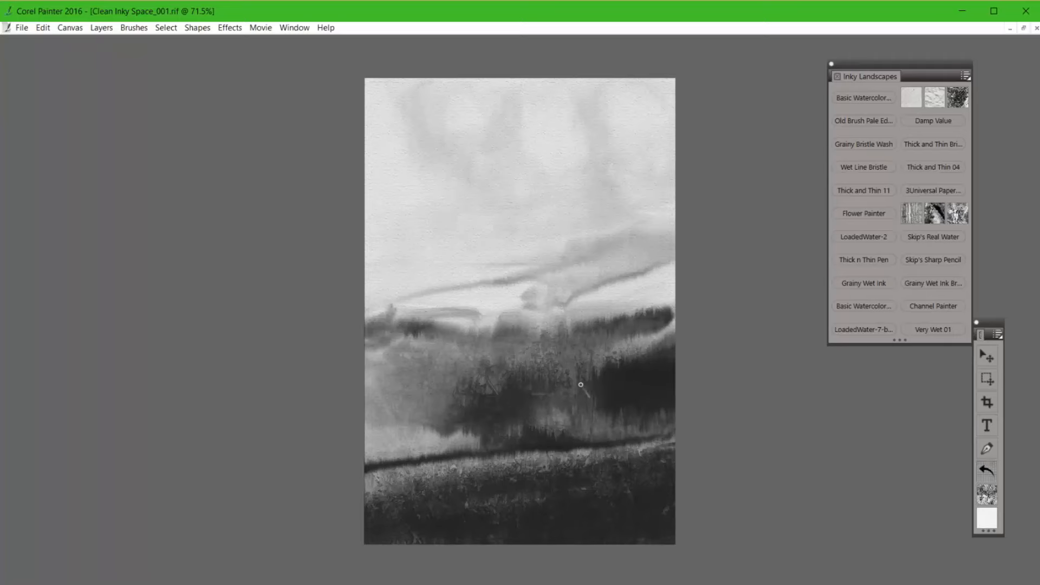
{"action": "left_click_drag", "start_coordinate": [609, 384], "coordinate": [731, 383]}
{"action": "key", "text": "ctrl+z"}
Break up the dark edge of the foreground bank with light strokes, using white paint and a resized brush
{"action": "right_click", "coordinate": [862, 506]}
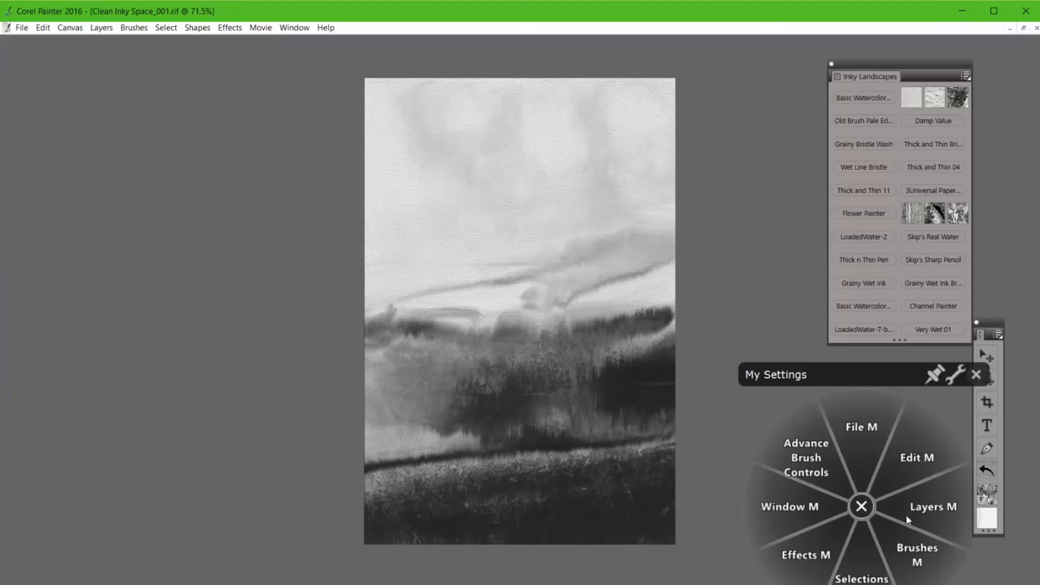
{"action": "left_click", "coordinate": [904, 549]}
{"action": "left_click", "coordinate": [815, 534]}
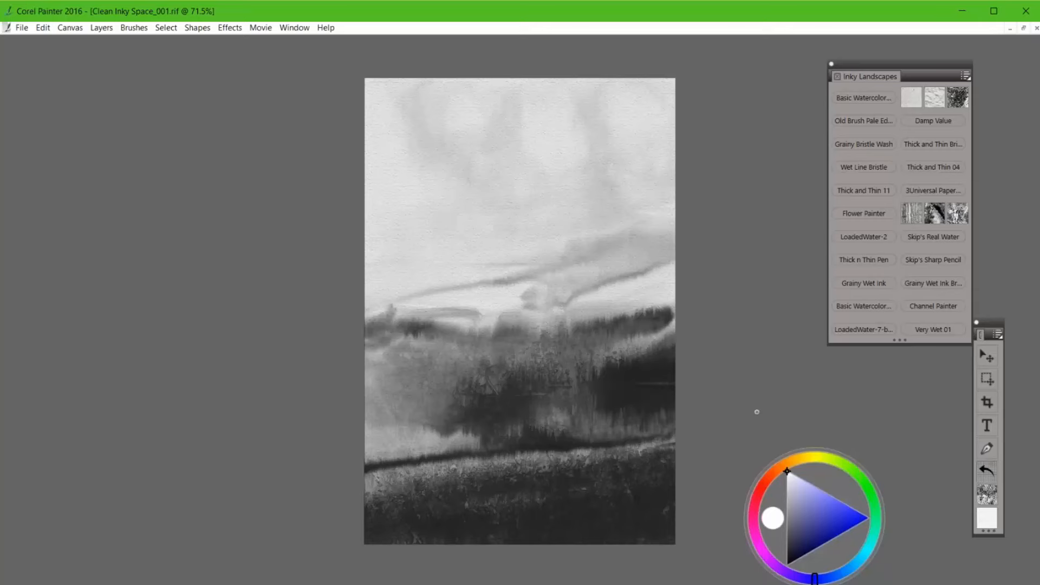
{"action": "left_click_drag", "start_coordinate": [754, 416], "coordinate": [762, 421]}
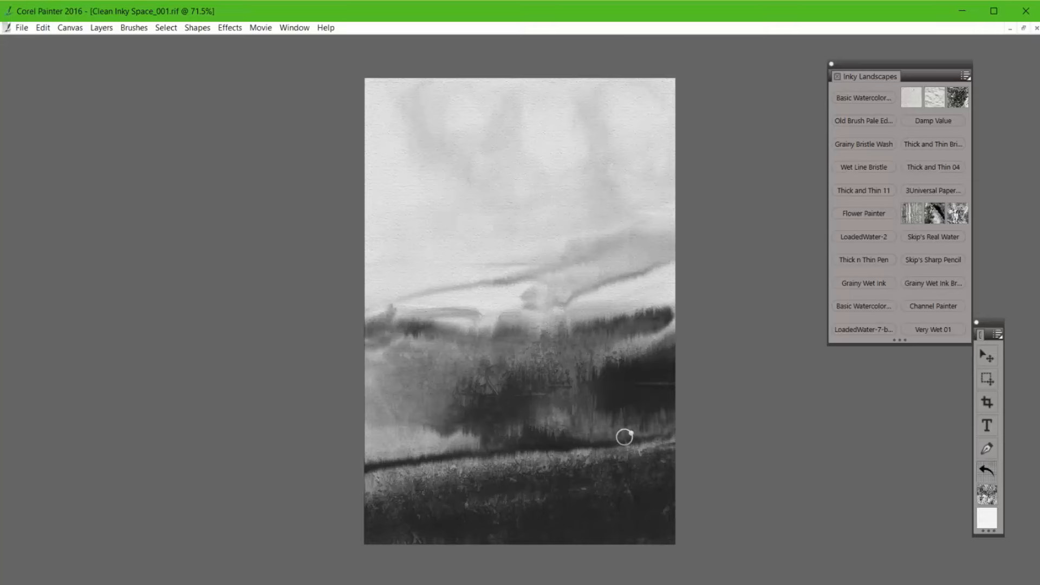
{"action": "left_click_drag", "start_coordinate": [748, 440], "coordinate": [752, 444]}
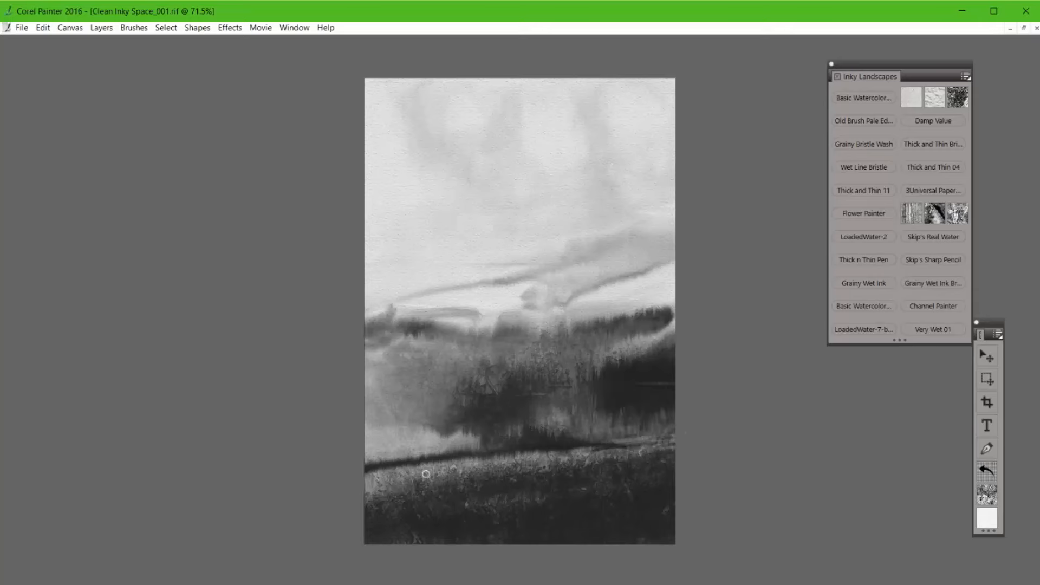
{"action": "mouse_move", "coordinate": [380, 460]}
{"action": "left_mouse_down"}
{"action": "mouse_move", "coordinate": [367, 466]}
{"action": "mouse_move", "coordinate": [406, 464]}
{"action": "mouse_move", "coordinate": [355, 462]}
{"action": "left_mouse_up"}
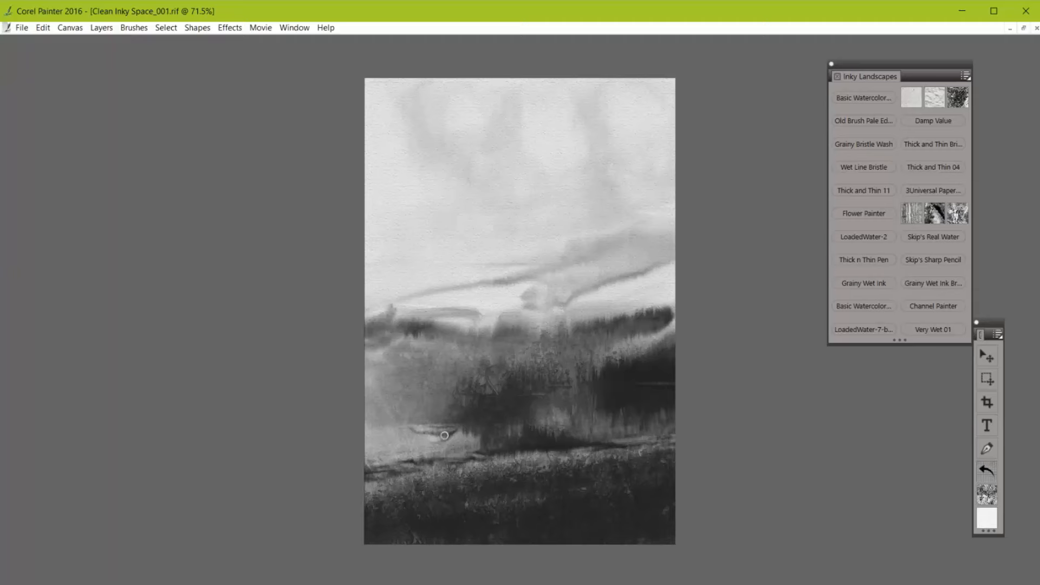
Undo the last strokes painted in the pale area above the left end of the foreground bank
{"action": "left_click_drag", "start_coordinate": [444, 435], "coordinate": [445, 440]}
{"action": "key", "text": "ctrl+z"}
{"action": "key", "text": "ctrl+z"}
{"action": "key", "text": "ctrl+z"}
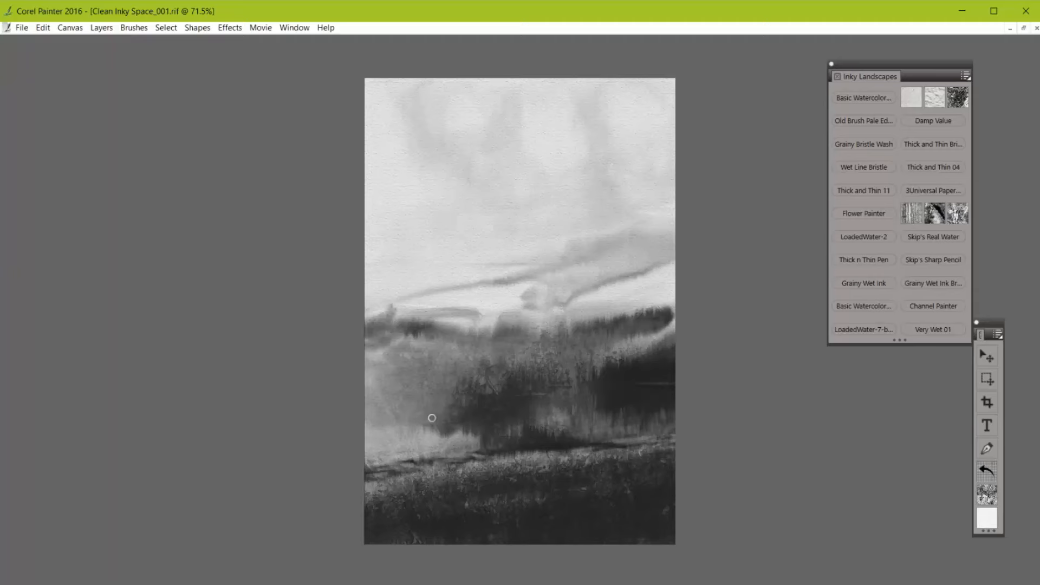
Try shaping a pale patch above the left part of the foreground bank and smoothing it with LoadedWater-2
{"action": "left_click_drag", "start_coordinate": [425, 422], "coordinate": [468, 423]}
{"action": "mouse_move", "coordinate": [443, 435]}
{"action": "left_mouse_down"}
{"action": "mouse_move", "coordinate": [455, 427]}
{"action": "mouse_move", "coordinate": [447, 436]}
{"action": "mouse_move", "coordinate": [429, 421]}
{"action": "mouse_move", "coordinate": [458, 428]}
{"action": "mouse_move", "coordinate": [434, 434]}
{"action": "mouse_move", "coordinate": [457, 438]}
{"action": "left_mouse_up"}
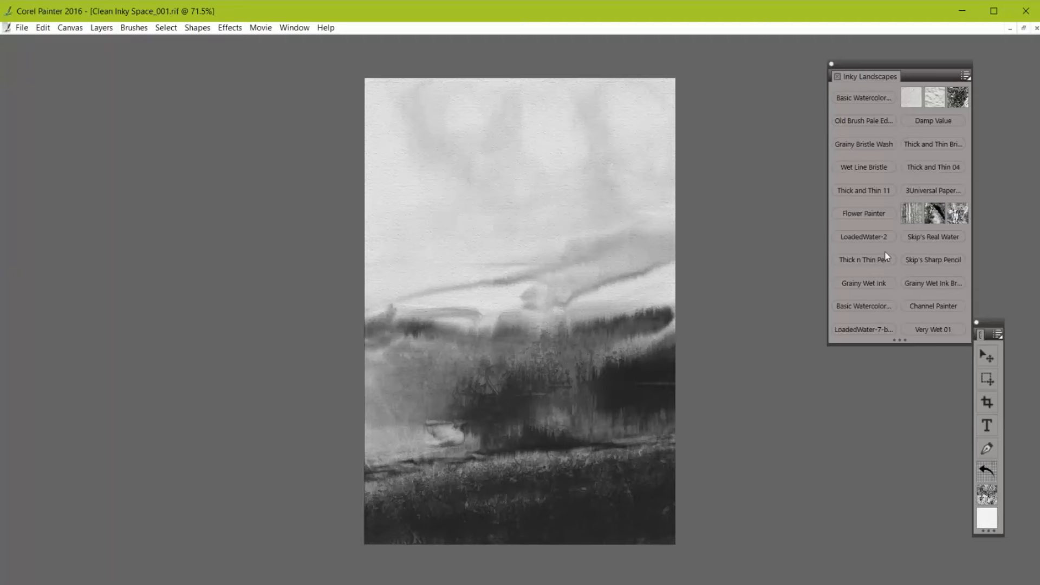
{"action": "left_click", "coordinate": [869, 237]}
{"action": "mouse_move", "coordinate": [449, 440]}
{"action": "left_mouse_down"}
{"action": "mouse_move", "coordinate": [440, 446]}
{"action": "mouse_move", "coordinate": [436, 428]}
{"action": "left_mouse_up"}
Switch to the LoadedWater-7 brush, try it on the pale patch above the bank, and undo the patch's strokes
{"action": "left_click", "coordinate": [879, 332]}
{"action": "mouse_move", "coordinate": [439, 441]}
{"action": "left_mouse_down"}
{"action": "mouse_move", "coordinate": [464, 440]}
{"action": "mouse_move", "coordinate": [417, 431]}
{"action": "mouse_move", "coordinate": [459, 430]}
{"action": "left_mouse_up"}
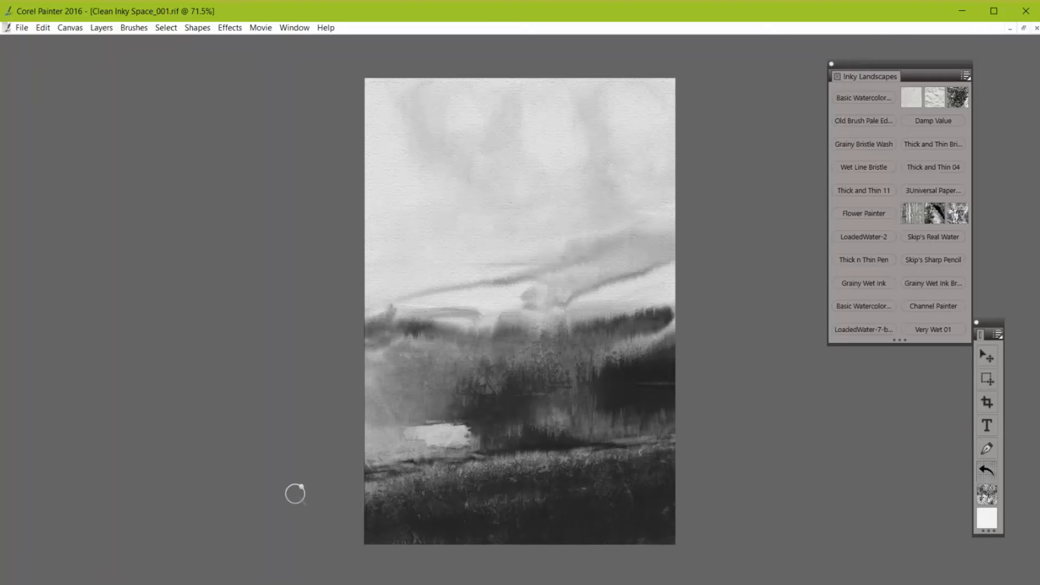
{"action": "key", "text": "ctrl+z"}
{"action": "key", "text": "ctrl+z"}
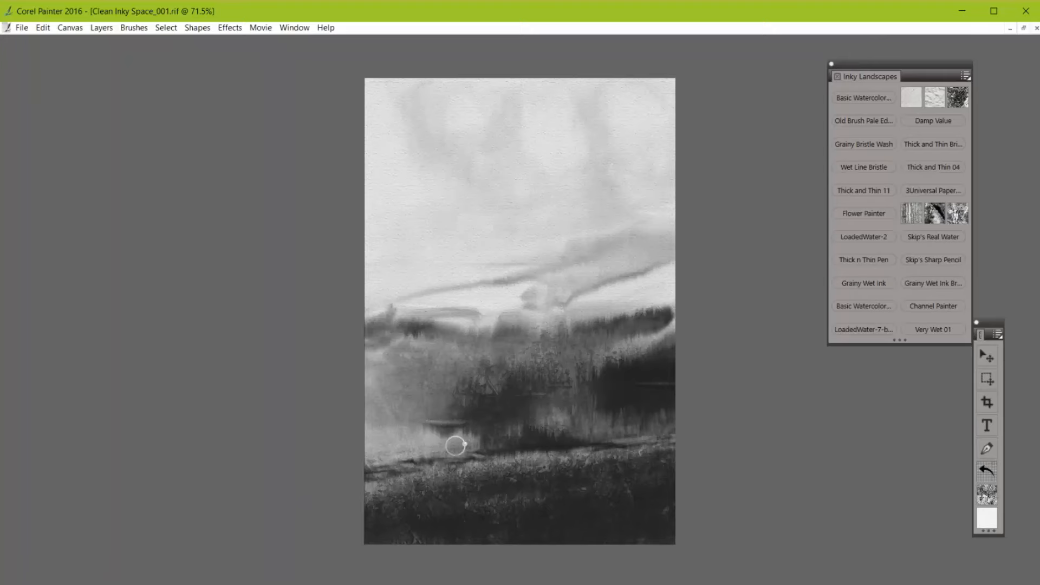
{"action": "mouse_move", "coordinate": [455, 445]}
{"action": "left_mouse_down"}
{"action": "mouse_move", "coordinate": [429, 426]}
{"action": "mouse_move", "coordinate": [483, 426]}
{"action": "left_mouse_up"}
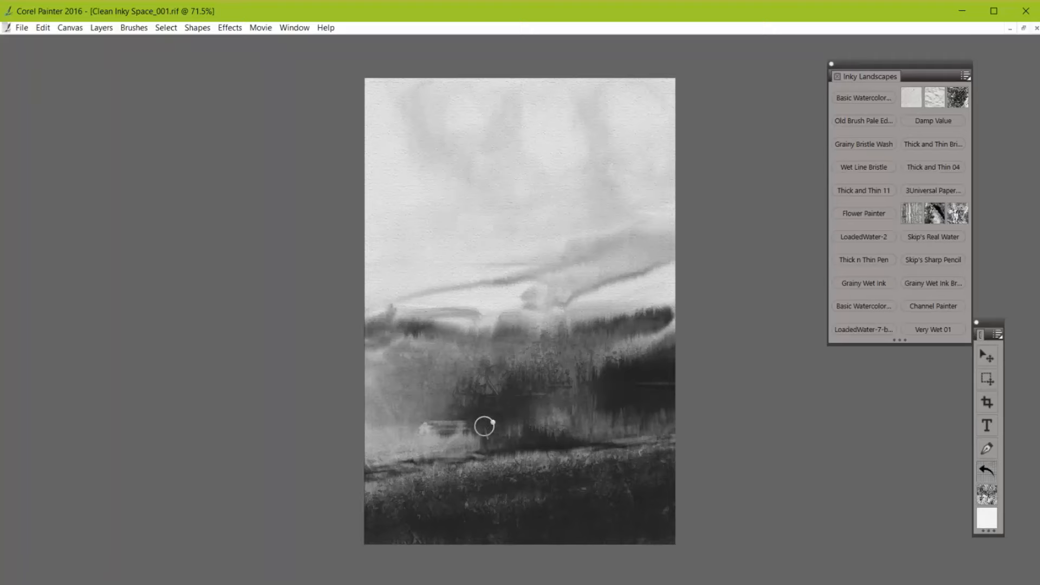
{"action": "key", "text": "ctrl+z"}
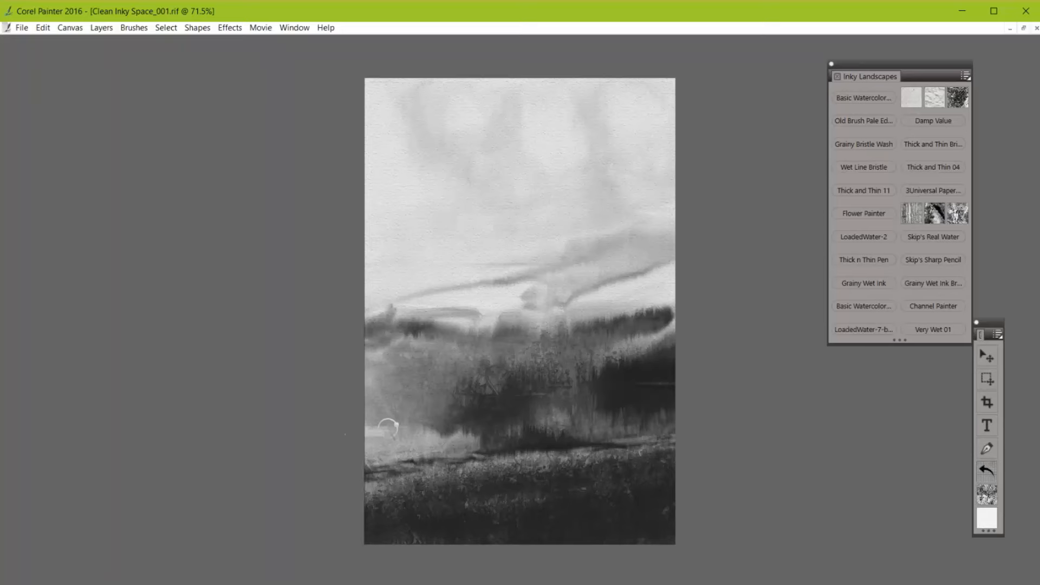
Soften the pale patch above the left part of the foreground bank with the water brush and pick the Wet Line Bristle variant
{"action": "left_click_drag", "start_coordinate": [388, 428], "coordinate": [490, 429]}
{"action": "left_click", "coordinate": [866, 169]}
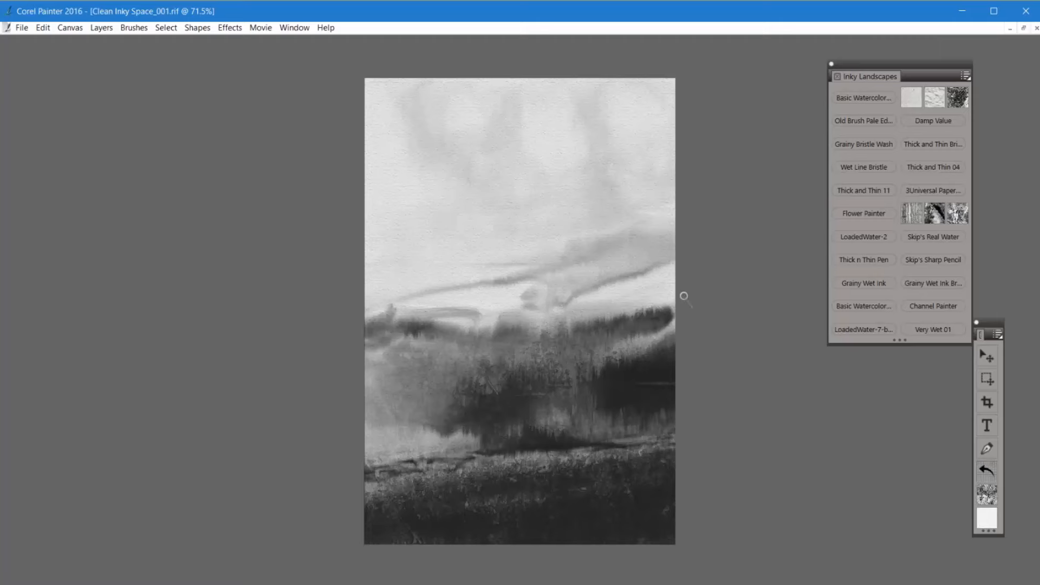
Choose the Skip's Sharp Pencil brush with white paint and try a thin line on the right side of the dark foreground
{"action": "left_click", "coordinate": [928, 260]}
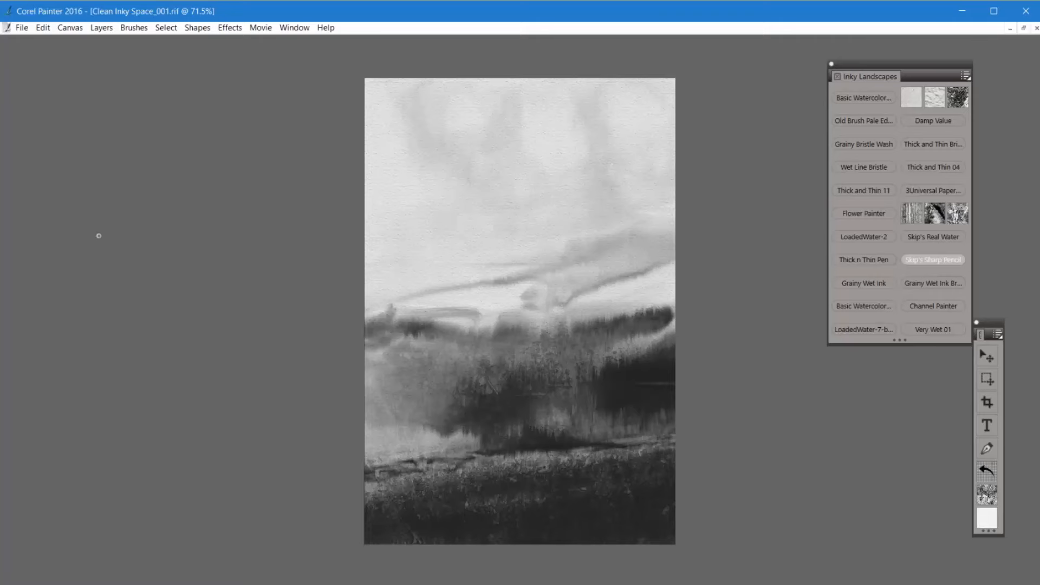
{"action": "key", "text": "grave"}
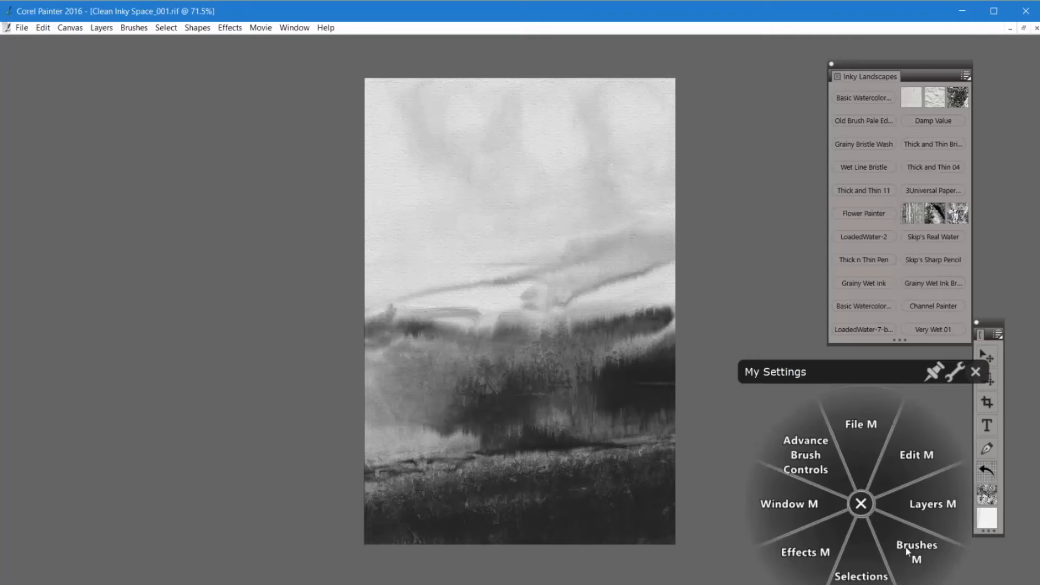
{"action": "left_click", "coordinate": [917, 550]}
{"action": "left_click", "coordinate": [820, 506]}
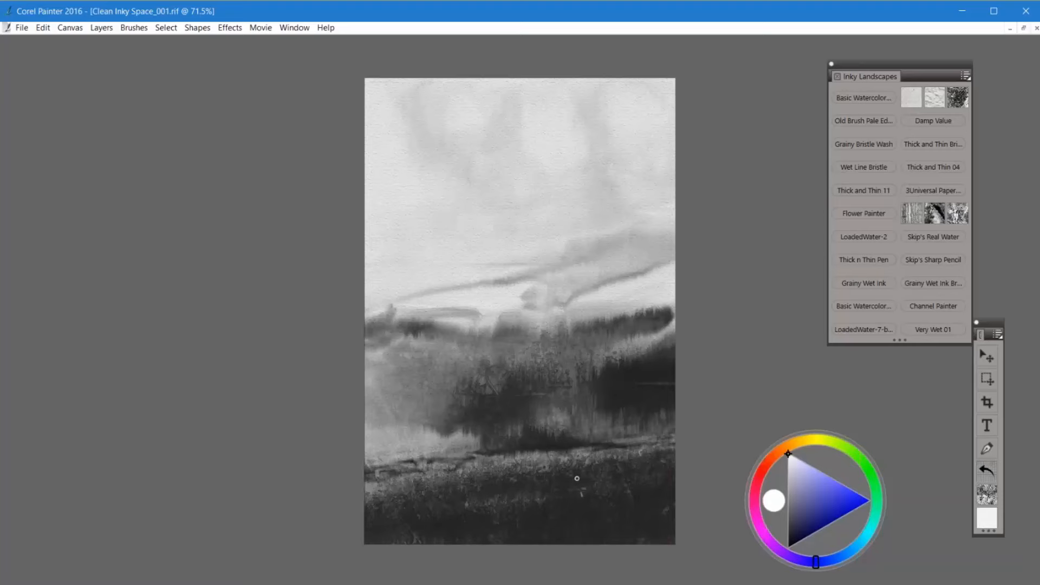
{"action": "left_click", "coordinate": [682, 468]}
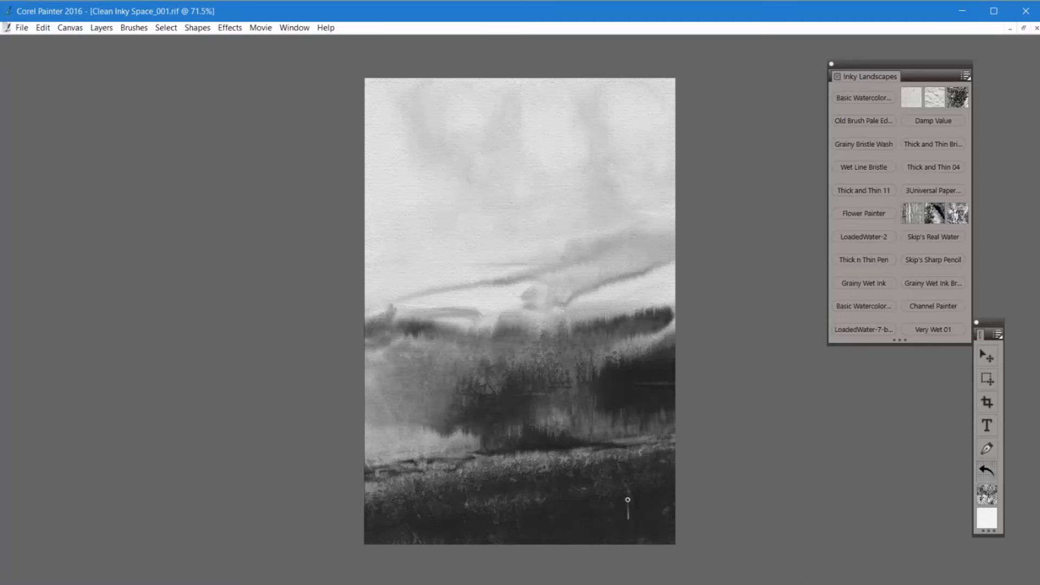
Try moving Layer 2 above Watercolor Layer 4 in the layer stack and hide the layer list
{"action": "right_click", "coordinate": [846, 472]}
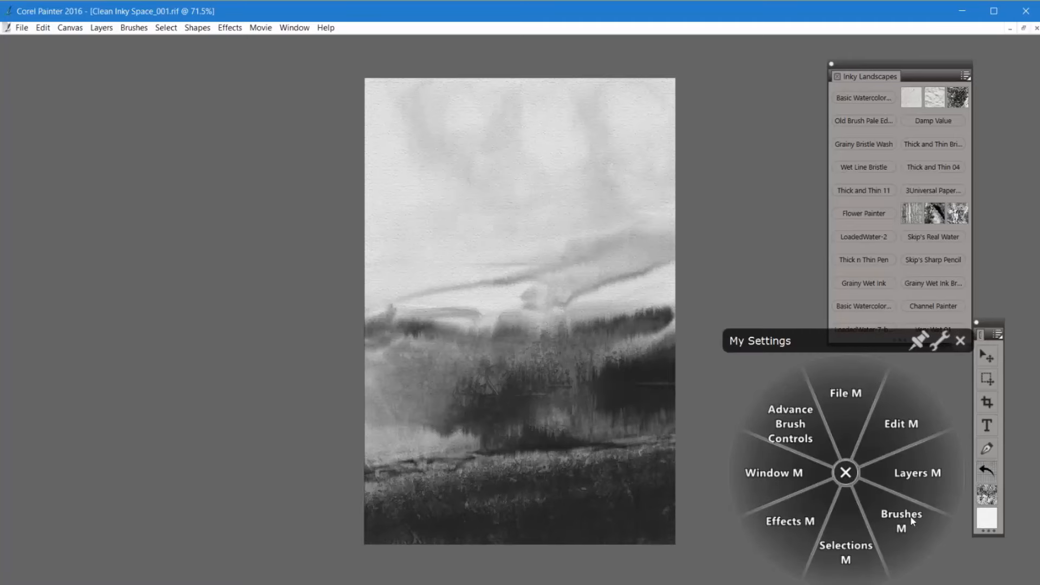
{"action": "left_click", "coordinate": [916, 487]}
{"action": "left_click", "coordinate": [945, 416]}
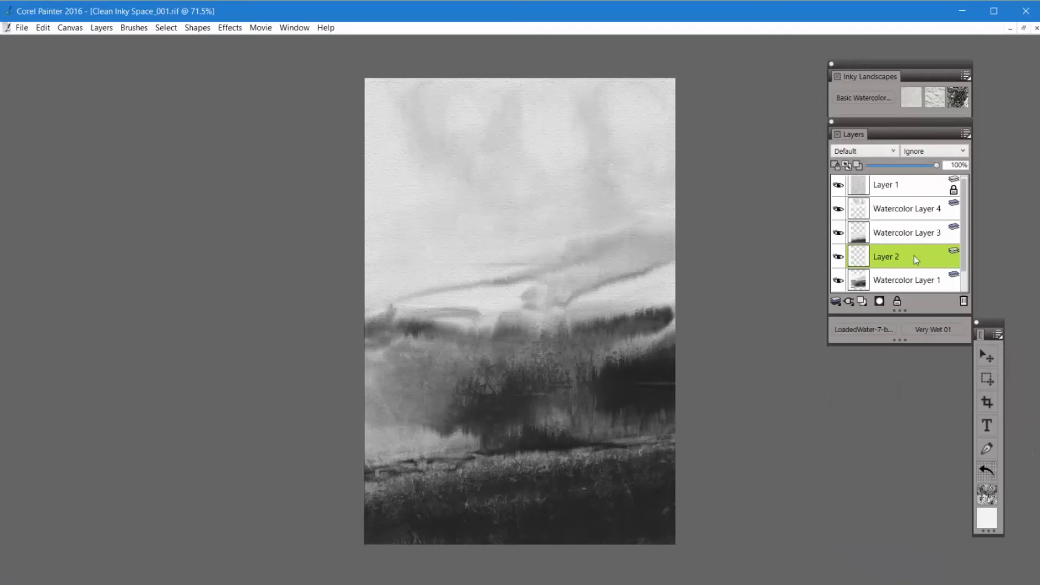
{"action": "left_click_drag", "start_coordinate": [915, 258], "coordinate": [920, 211]}
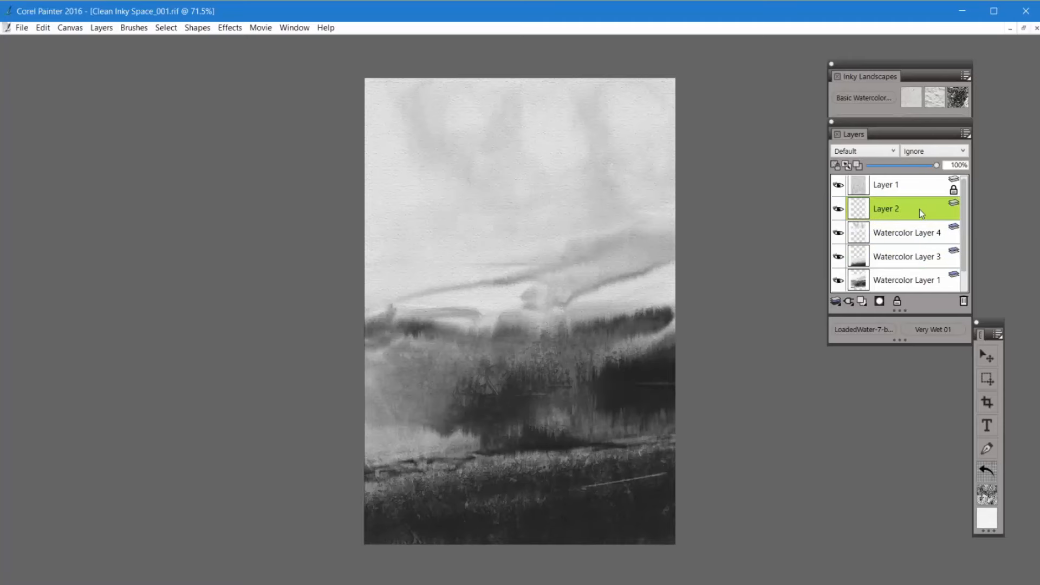
{"action": "right_click", "coordinate": [839, 466]}
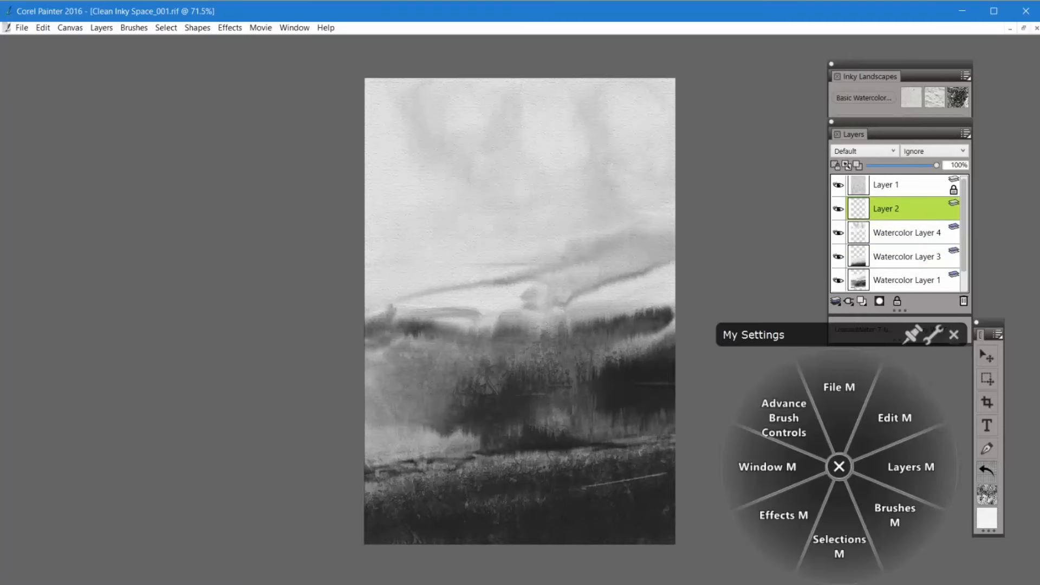
{"action": "left_click", "coordinate": [916, 469]}
{"action": "left_click", "coordinate": [945, 421]}
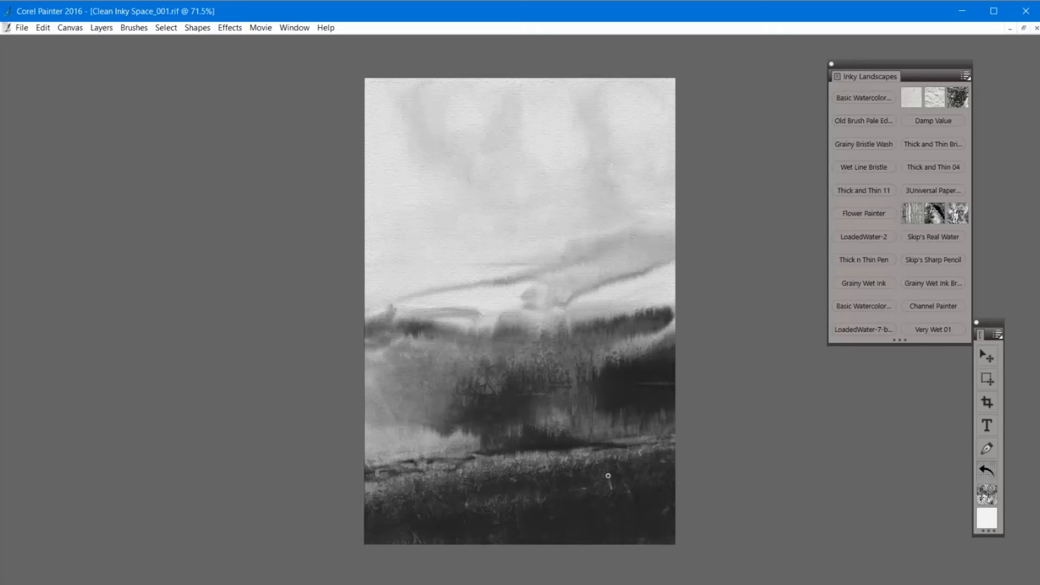
Display the layer list and place Layer 2 directly above Watercolor Layer 4, undoing and repeating the move to compare
{"action": "right_click", "coordinate": [793, 484]}
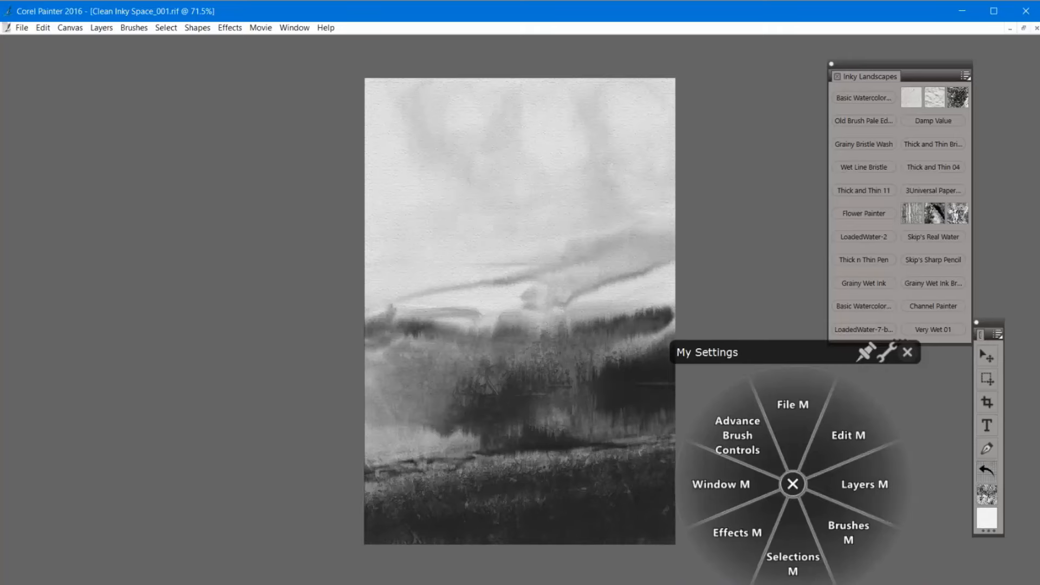
{"action": "left_click", "coordinate": [861, 487]}
{"action": "left_click", "coordinate": [856, 450]}
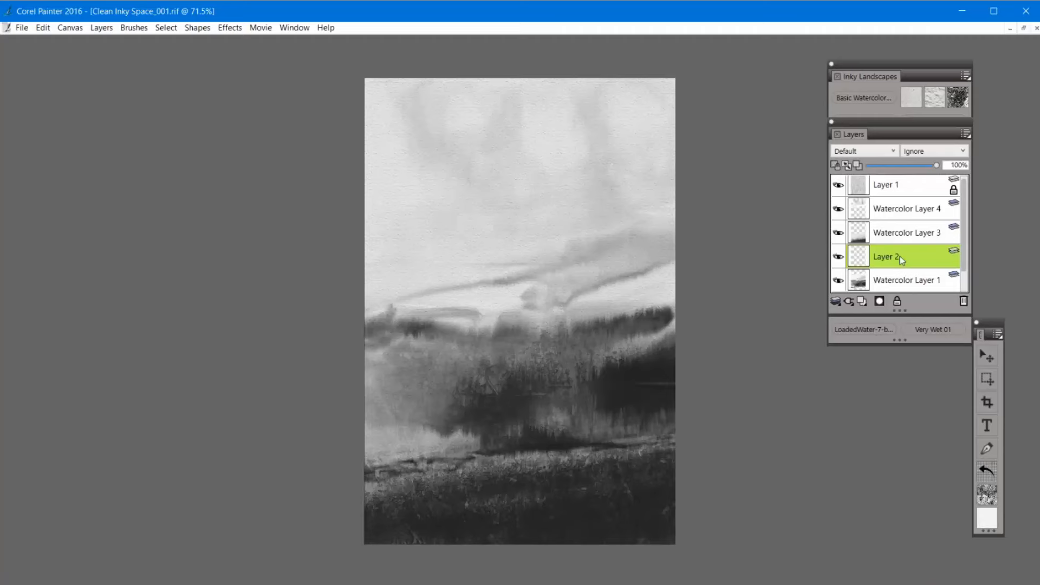
{"action": "left_click_drag", "start_coordinate": [902, 260], "coordinate": [906, 208]}
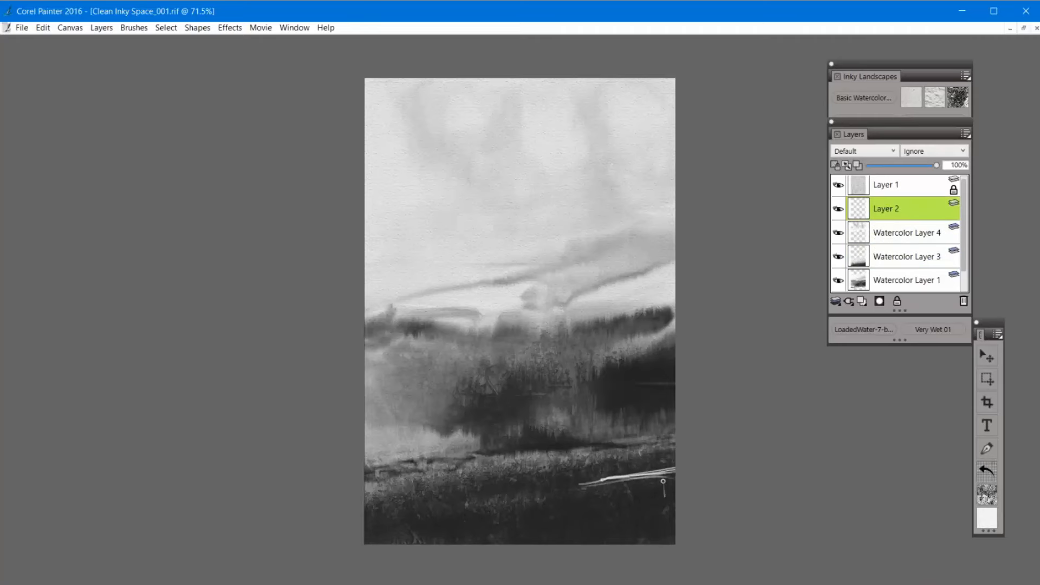
{"action": "key", "text": "ctrl+z"}
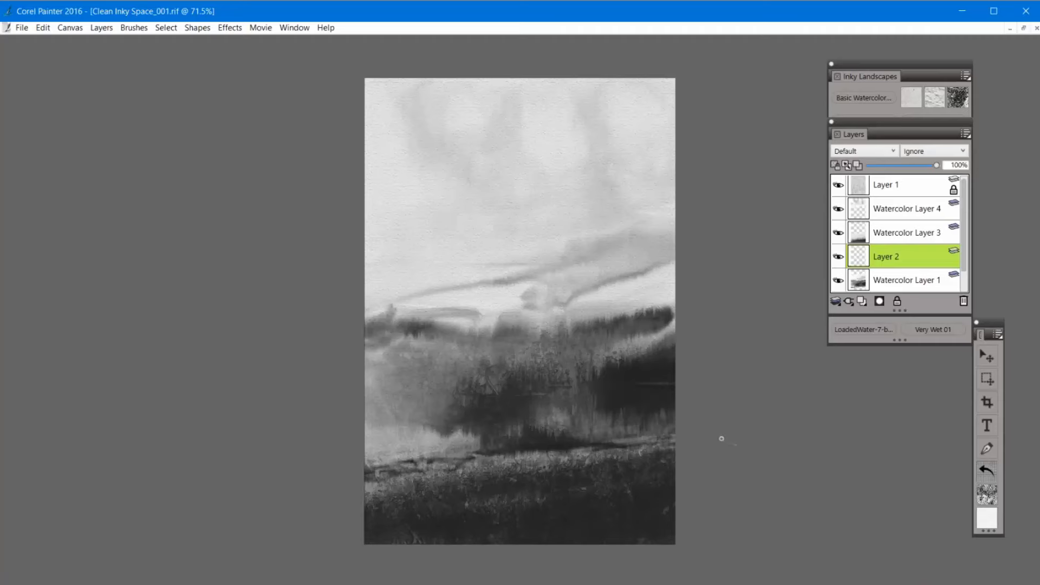
{"action": "left_click_drag", "start_coordinate": [900, 259], "coordinate": [897, 209]}
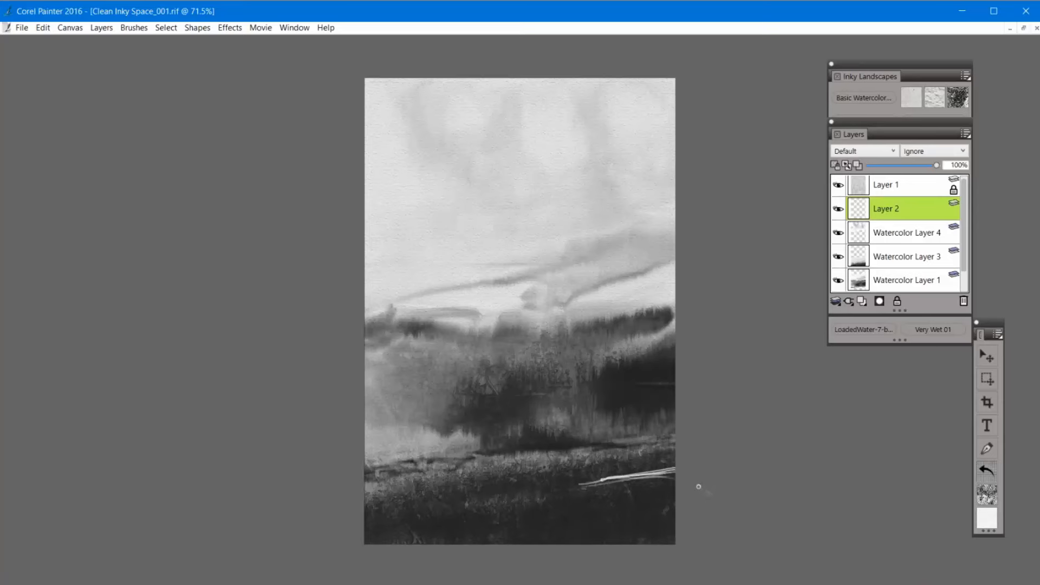
{"action": "key", "text": "ctrl+z"}
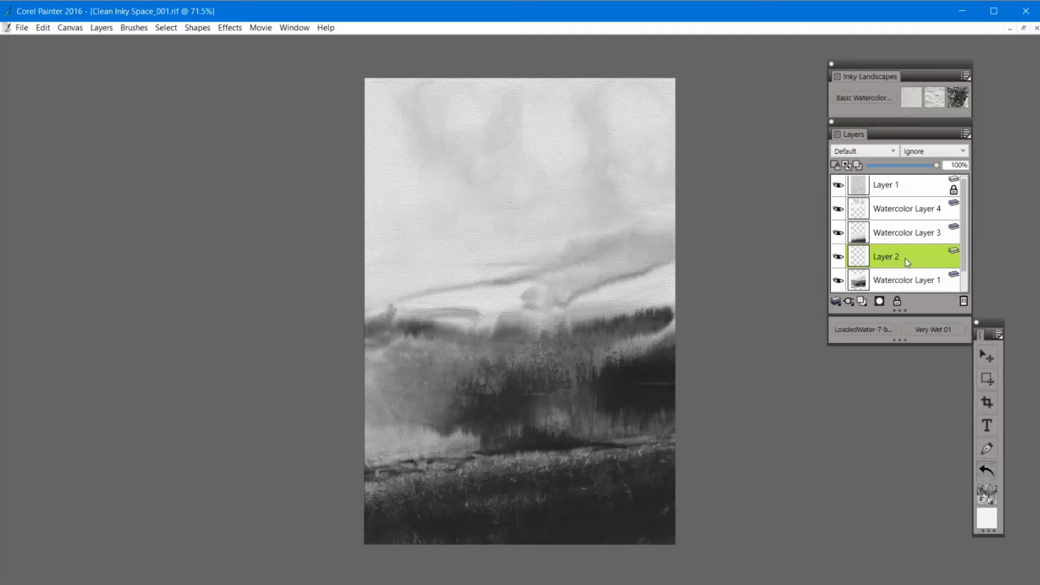
{"action": "left_click_drag", "start_coordinate": [915, 264], "coordinate": [910, 208]}
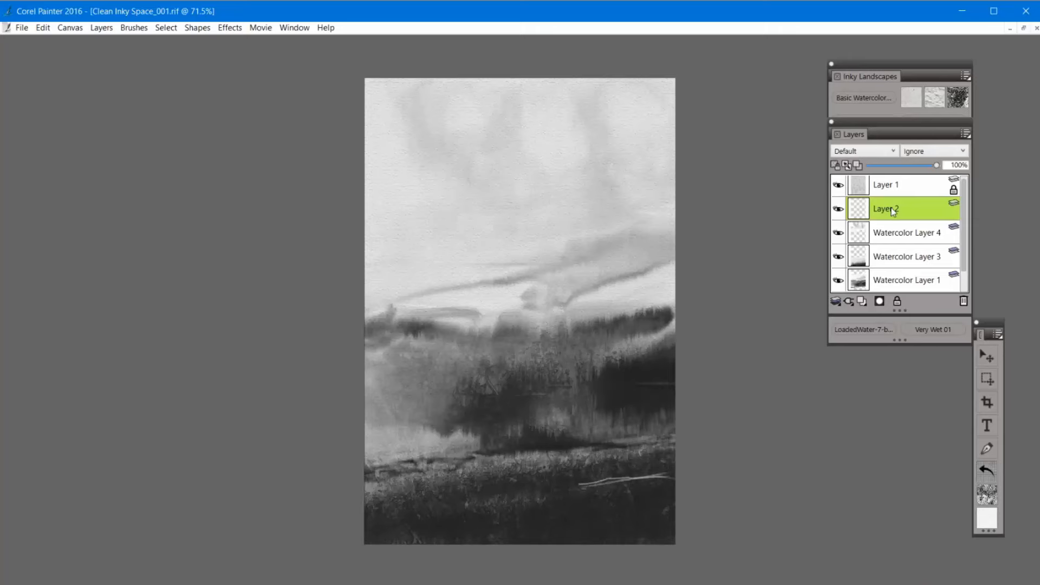
Select only Layer 2, clear its white test strokes and hide the layer list
{"action": "key", "text": "ctrl+shift+1"}
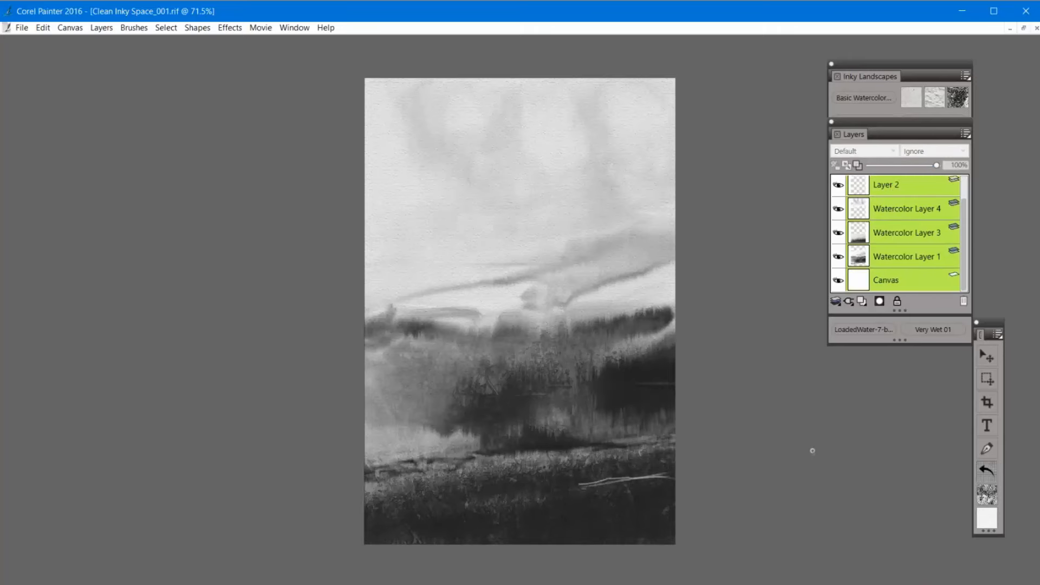
{"action": "left_click", "coordinate": [894, 209]}
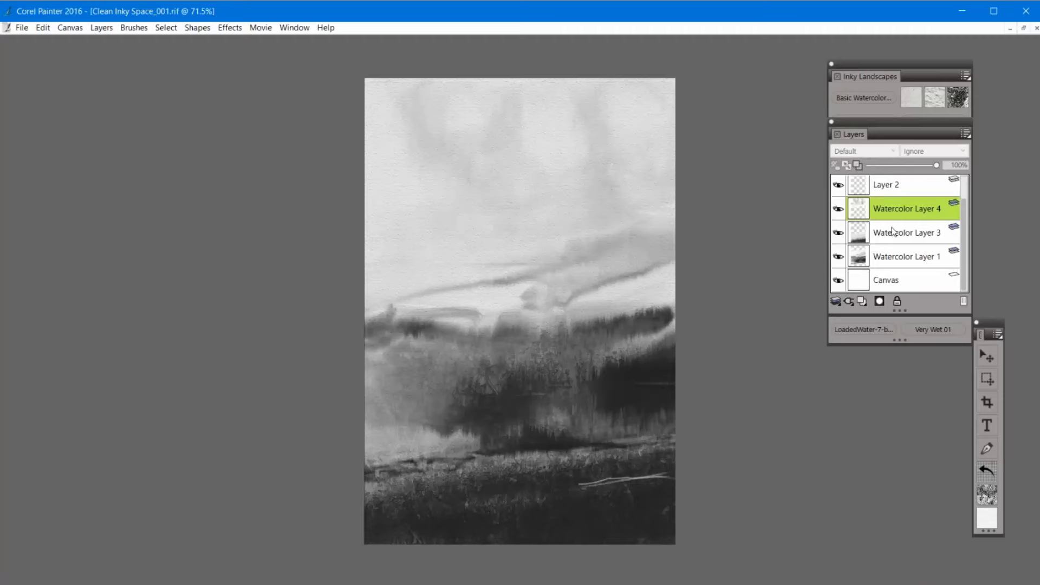
{"action": "left_click", "coordinate": [888, 186]}
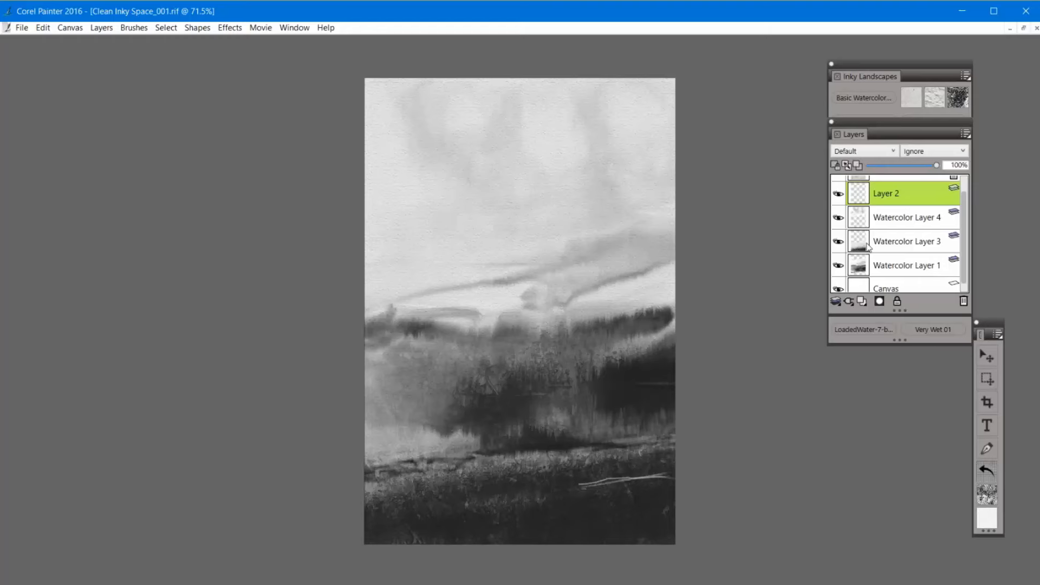
{"action": "key", "text": "Delete"}
{"action": "right_click", "coordinate": [845, 472]}
{"action": "left_click", "coordinate": [905, 461]}
{"action": "left_click", "coordinate": [936, 425]}
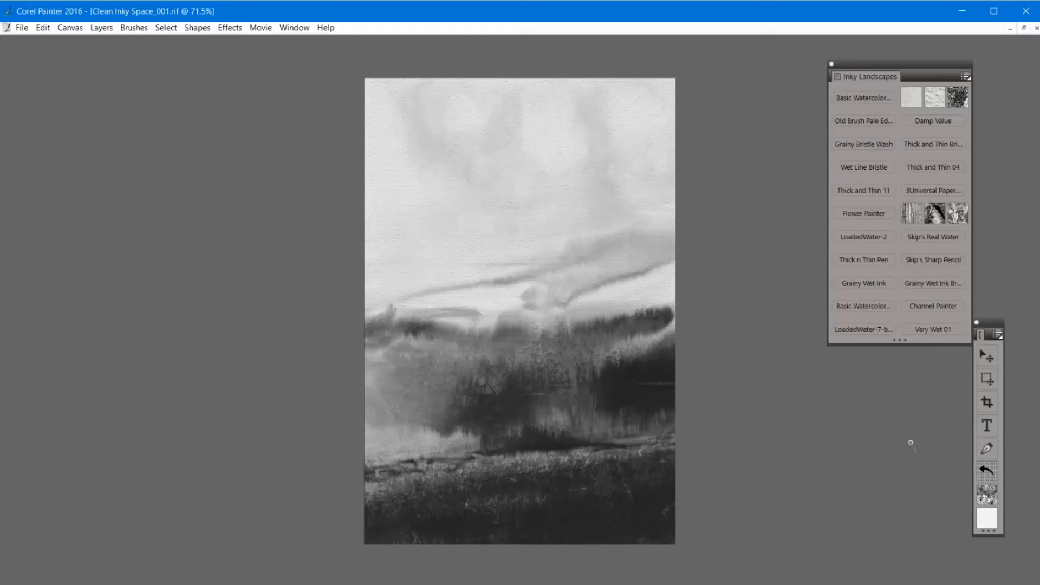
Draw thin, slightly slanted white ground lines across the dark foreground, undoing the unwanted trial strokes
{"action": "left_click_drag", "start_coordinate": [688, 475], "coordinate": [576, 486]}
{"action": "left_click_drag", "start_coordinate": [649, 476], "coordinate": [544, 491]}
{"action": "left_click_drag", "start_coordinate": [464, 503], "coordinate": [533, 503]}
{"action": "mouse_move", "coordinate": [618, 488]}
{"action": "left_mouse_down"}
{"action": "mouse_move", "coordinate": [554, 497]}
{"action": "mouse_move", "coordinate": [519, 487]}
{"action": "left_mouse_up"}
{"action": "key", "text": "ctrl+z"}
{"action": "key", "text": "ctrl+z"}
{"action": "key", "text": "ctrl+z"}
{"action": "mouse_move", "coordinate": [510, 507]}
{"action": "left_mouse_down"}
{"action": "mouse_move", "coordinate": [662, 490]}
{"action": "mouse_move", "coordinate": [623, 480]}
{"action": "left_mouse_up"}
{"action": "left_click_drag", "start_coordinate": [500, 493], "coordinate": [424, 493]}
Draw small clusters of thin white grass blades rising from the foreground's ground lines
{"action": "left_click_drag", "start_coordinate": [606, 483], "coordinate": [611, 445]}
{"action": "mouse_move", "coordinate": [606, 485]}
{"action": "left_mouse_down"}
{"action": "mouse_move", "coordinate": [596, 430]}
{"action": "mouse_move", "coordinate": [603, 474]}
{"action": "mouse_move", "coordinate": [606, 420]}
{"action": "mouse_move", "coordinate": [607, 491]}
{"action": "mouse_move", "coordinate": [610, 458]}
{"action": "left_mouse_up"}
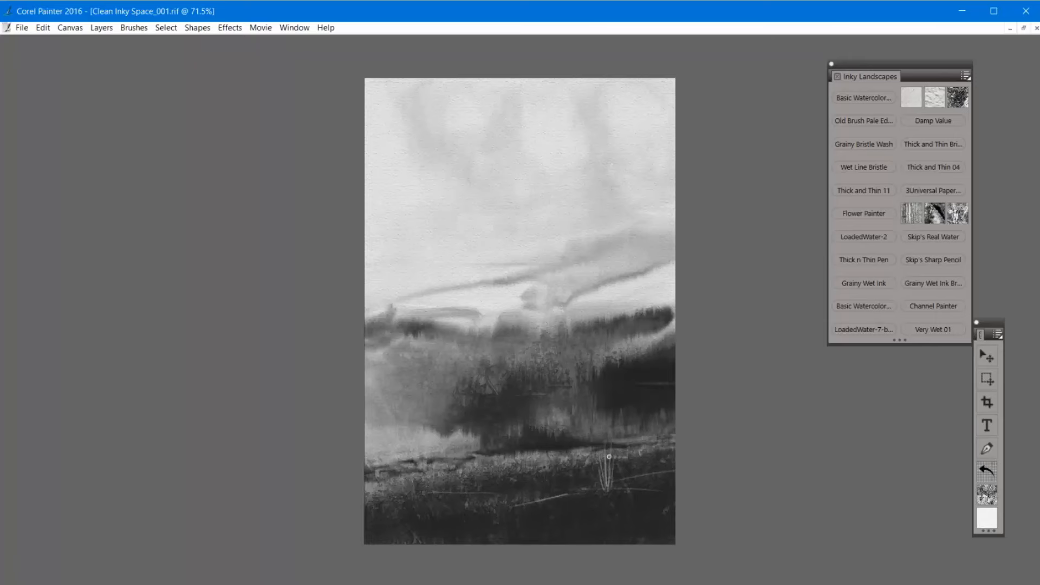
{"action": "mouse_move", "coordinate": [542, 497]}
{"action": "left_mouse_down"}
{"action": "mouse_move", "coordinate": [507, 501]}
{"action": "mouse_move", "coordinate": [513, 512]}
{"action": "mouse_move", "coordinate": [507, 478]}
{"action": "mouse_move", "coordinate": [514, 513]}
{"action": "mouse_move", "coordinate": [514, 475]}
{"action": "mouse_move", "coordinate": [516, 510]}
{"action": "mouse_move", "coordinate": [513, 478]}
{"action": "left_mouse_up"}
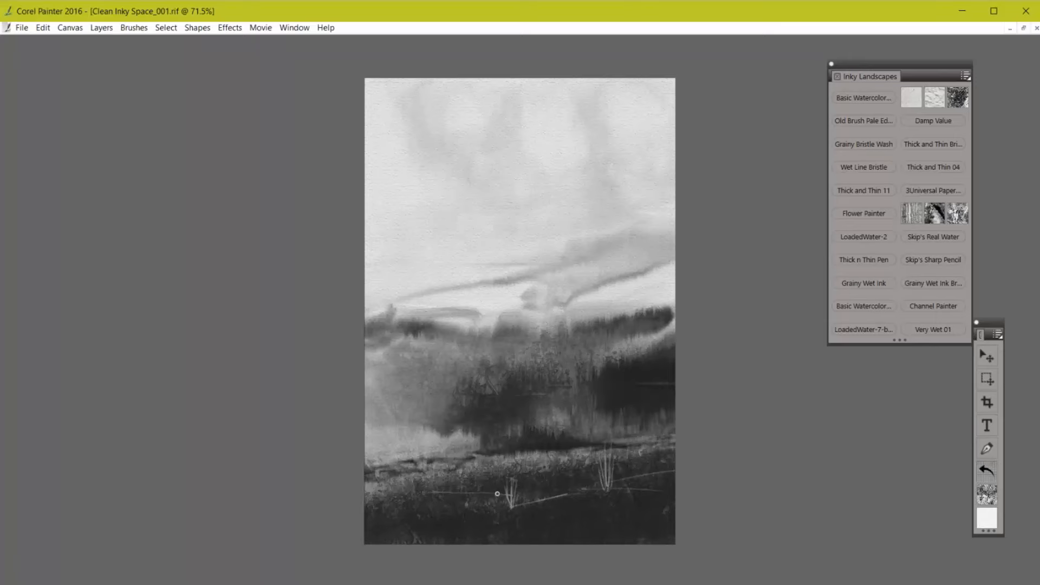
{"action": "left_click_drag", "start_coordinate": [497, 493], "coordinate": [496, 474]}
{"action": "left_click_drag", "start_coordinate": [652, 491], "coordinate": [651, 470]}
{"action": "mouse_move", "coordinate": [604, 487]}
{"action": "left_mouse_down"}
{"action": "mouse_move", "coordinate": [596, 469]}
{"action": "mouse_move", "coordinate": [615, 465]}
{"action": "left_mouse_up"}
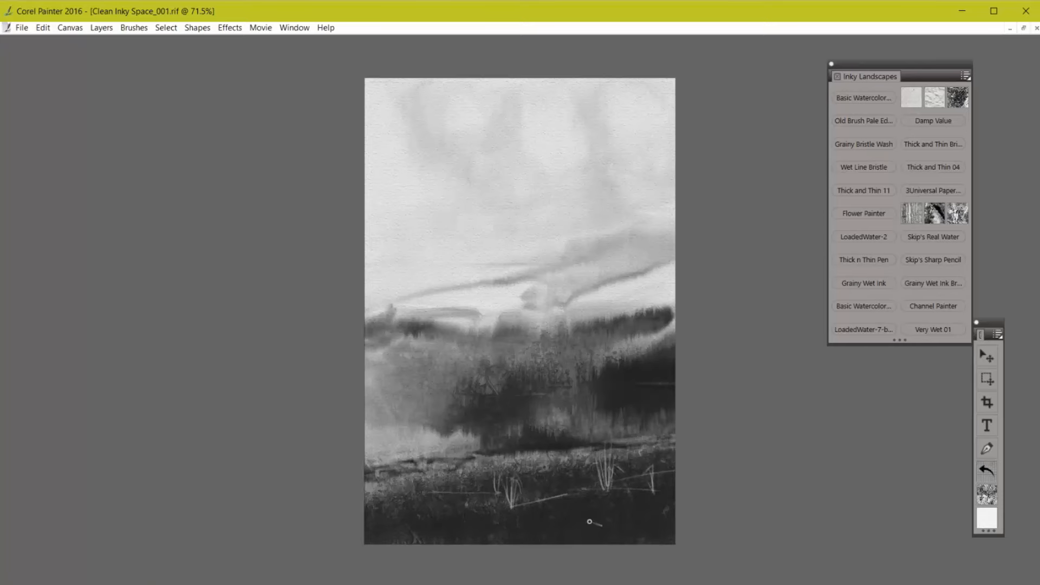
Set the paint colour to black and add dark grass blades and accents beside the white strokes in the foreground
{"action": "right_click", "coordinate": [832, 504]}
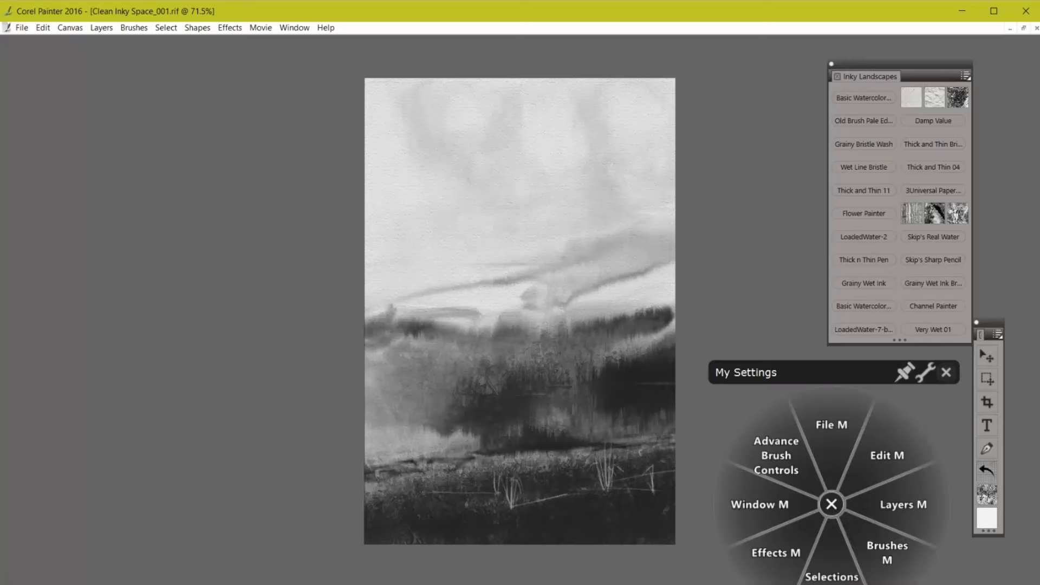
{"action": "left_click", "coordinate": [878, 551]}
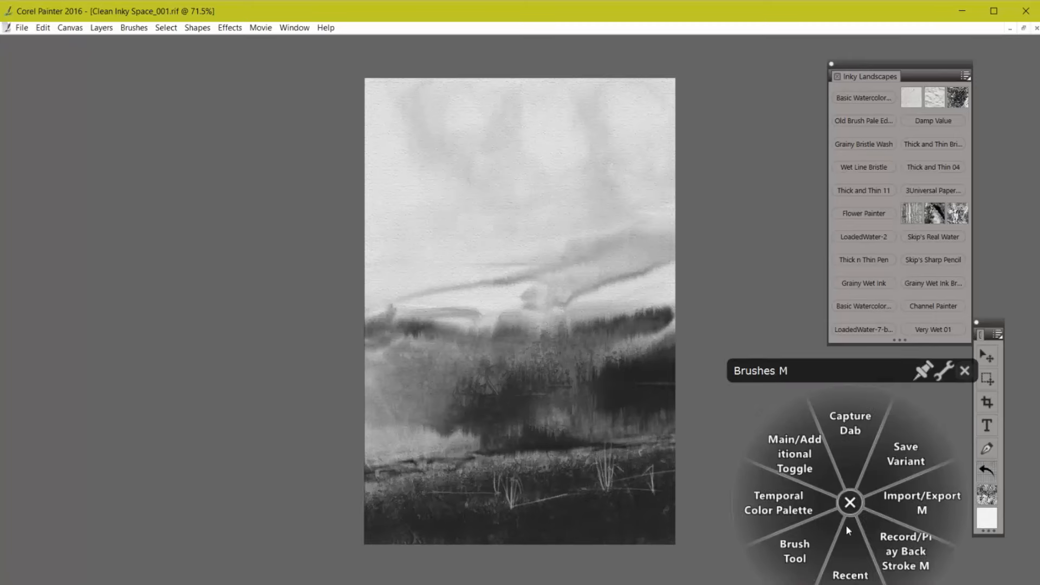
{"action": "left_click", "coordinate": [786, 511]}
{"action": "left_click_drag", "start_coordinate": [775, 514], "coordinate": [742, 564]}
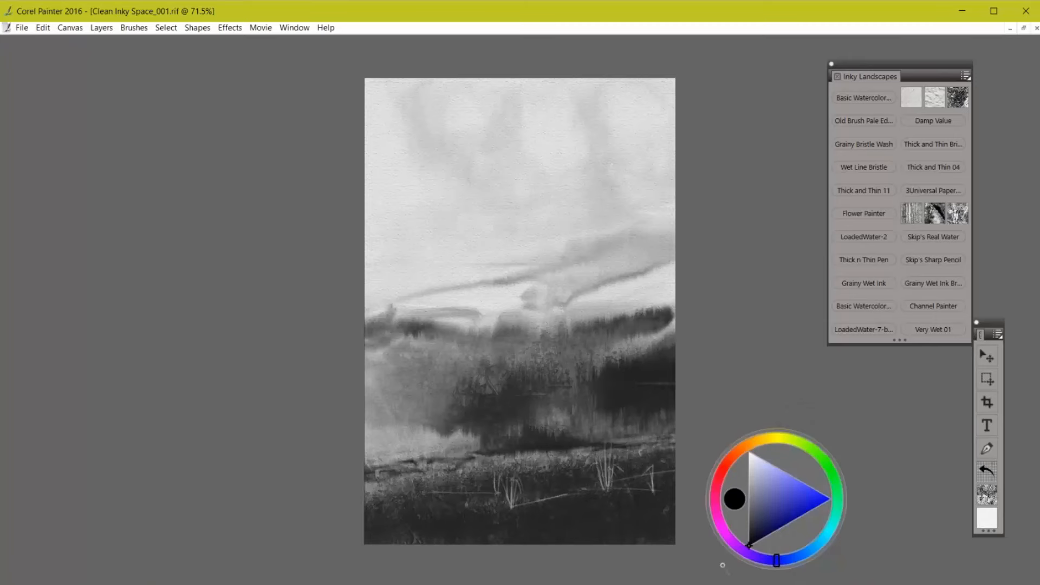
{"action": "left_click", "coordinate": [623, 481]}
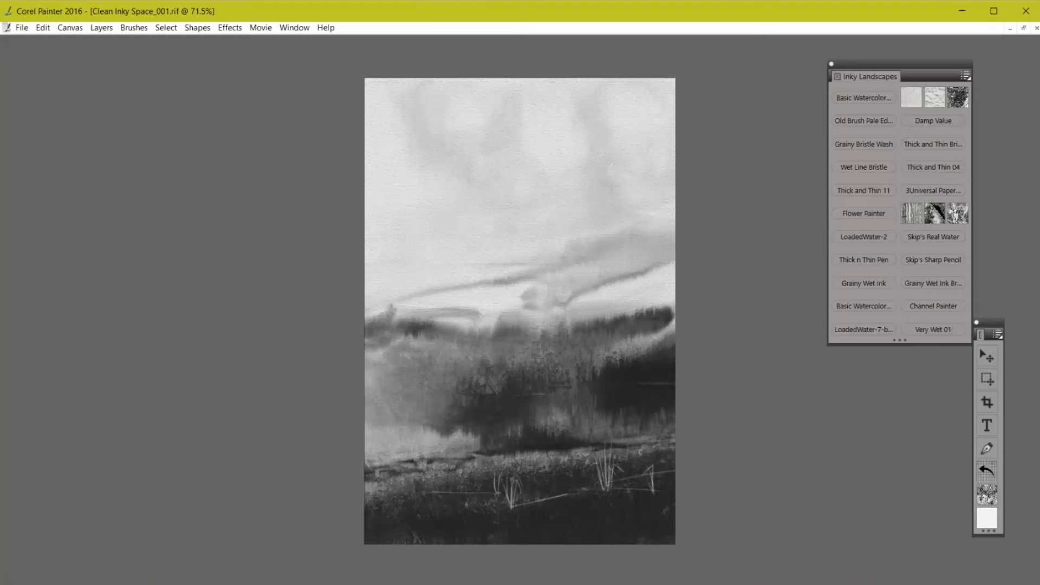
{"action": "left_click_drag", "start_coordinate": [666, 504], "coordinate": [663, 492]}
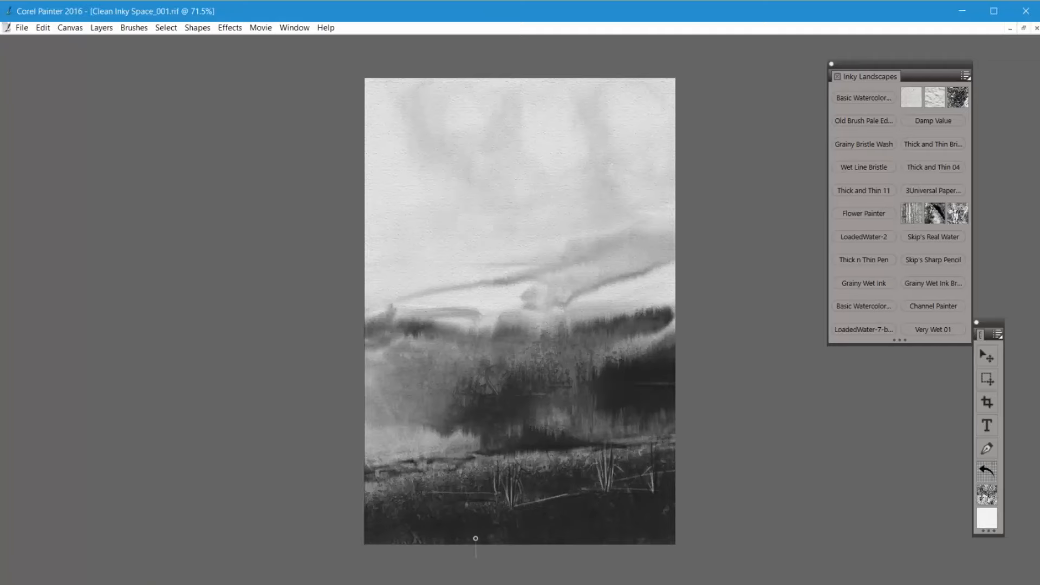
Set the paint colour to dark gray and add mid-tone strokes along the foreground's grass clusters and ground lines
{"action": "key", "text": "v"}
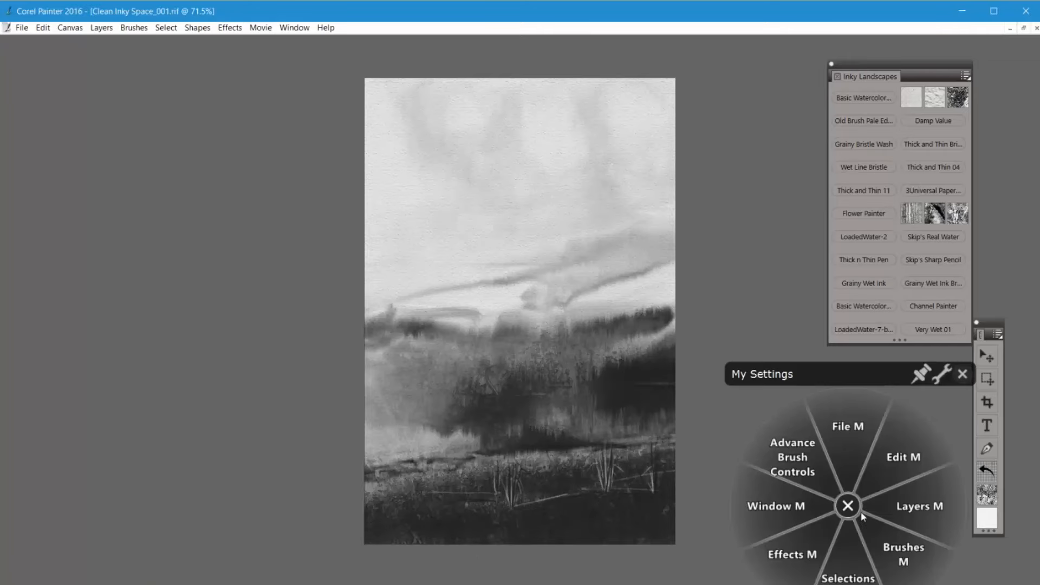
{"action": "left_click", "coordinate": [870, 528]}
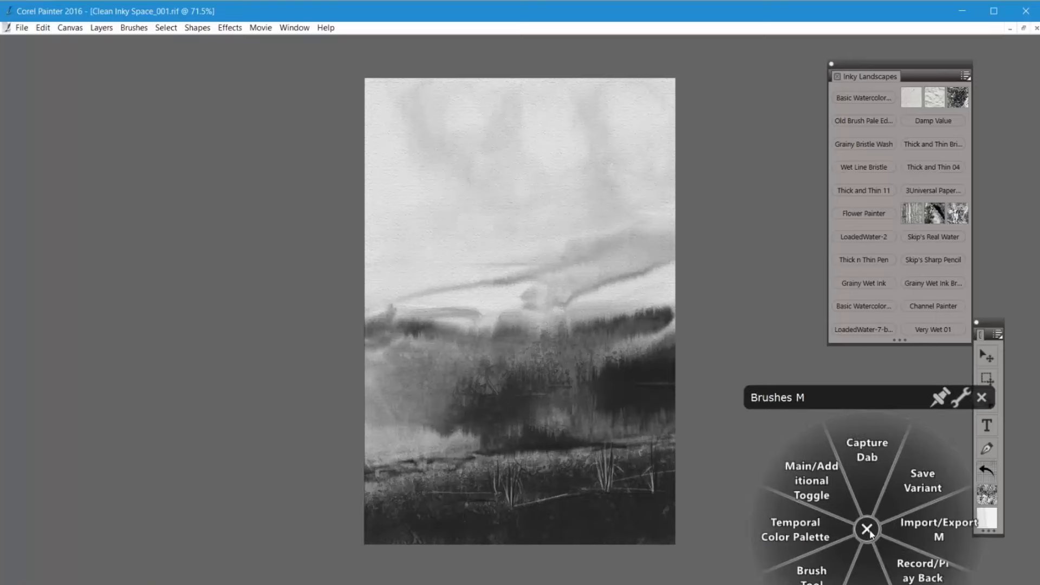
{"action": "left_click", "coordinate": [796, 532]}
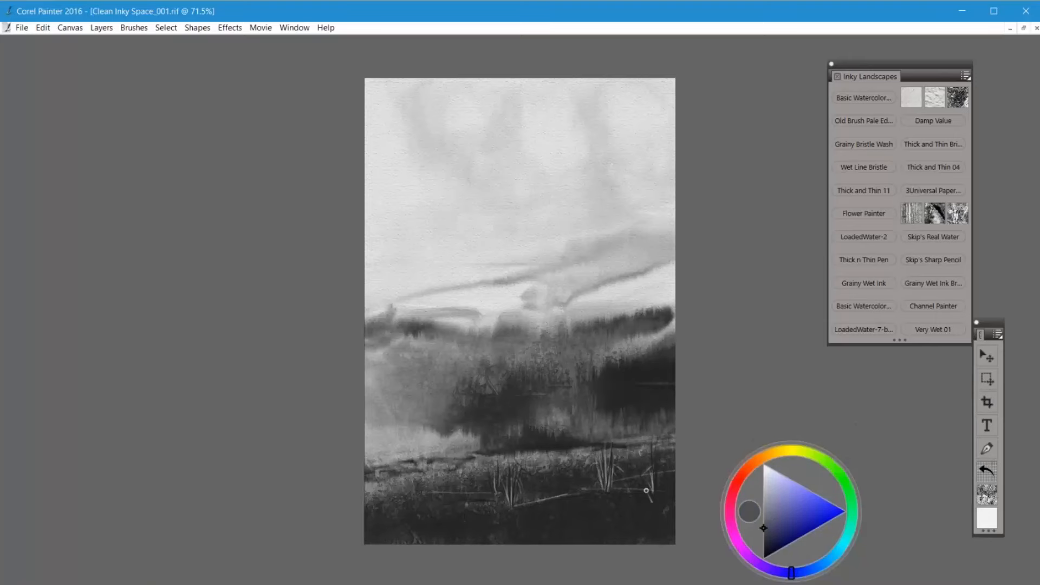
{"action": "mouse_move", "coordinate": [646, 491]}
{"action": "left_mouse_down"}
{"action": "mouse_move", "coordinate": [659, 494]}
{"action": "mouse_move", "coordinate": [611, 491]}
{"action": "left_mouse_up"}
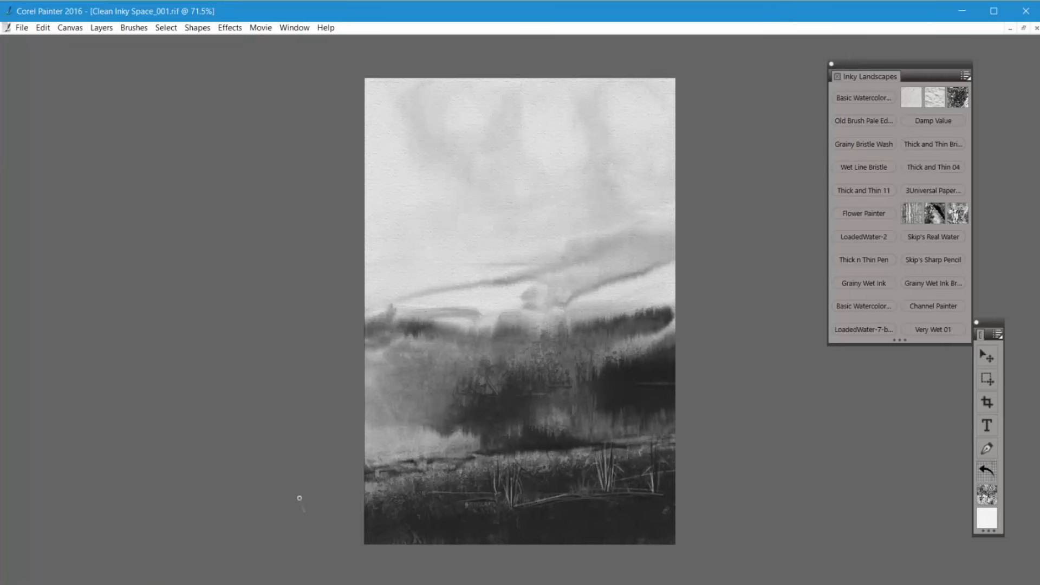
Lower Layer 2's opacity to 53% to soften the foreground grass and ground lines, and close the layer list
{"action": "right_click", "coordinate": [856, 475]}
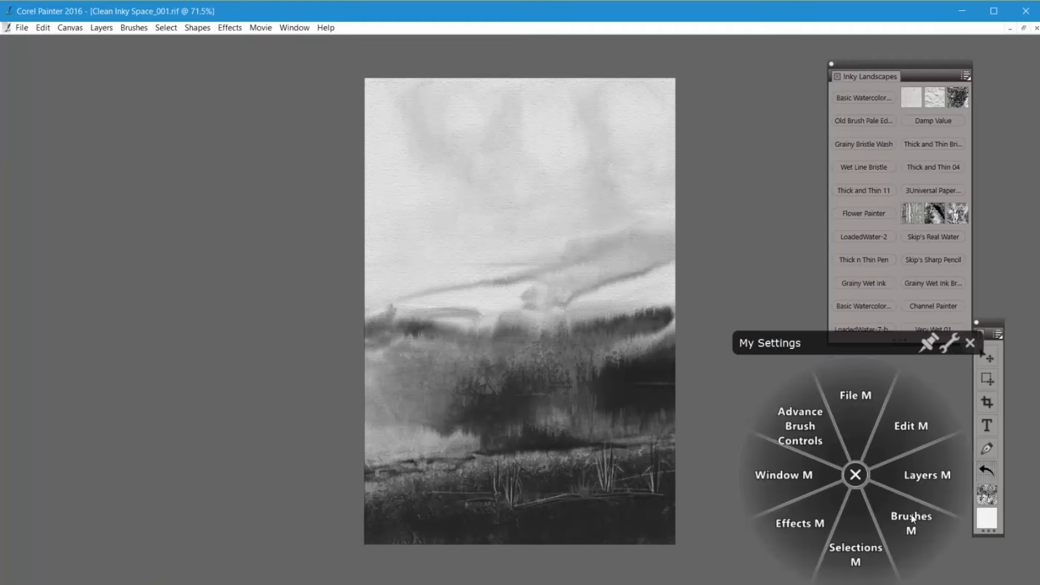
{"action": "left_click", "coordinate": [927, 477]}
{"action": "left_click", "coordinate": [929, 435]}
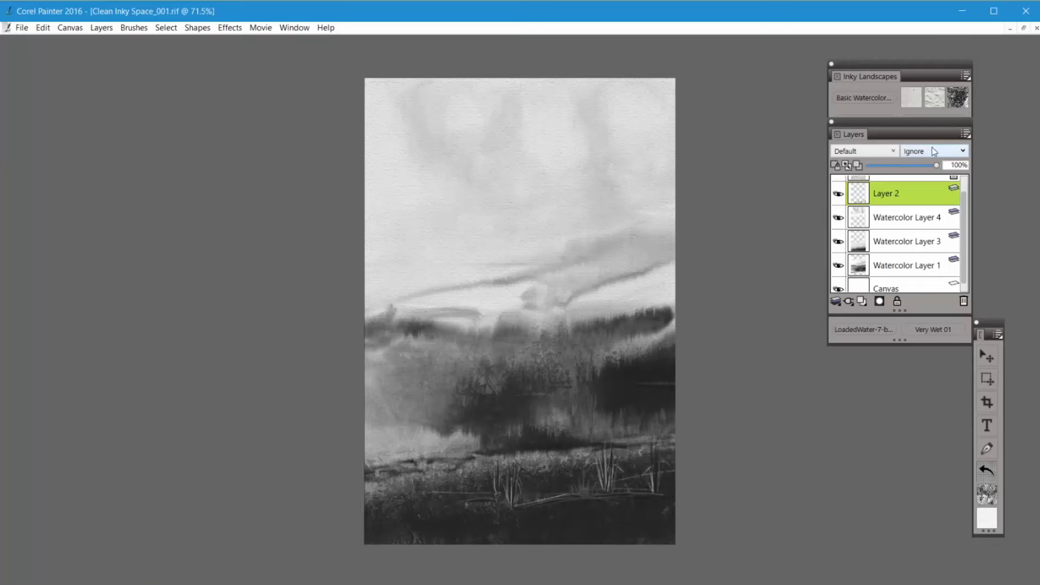
{"action": "left_click_drag", "start_coordinate": [936, 165], "coordinate": [909, 172]}
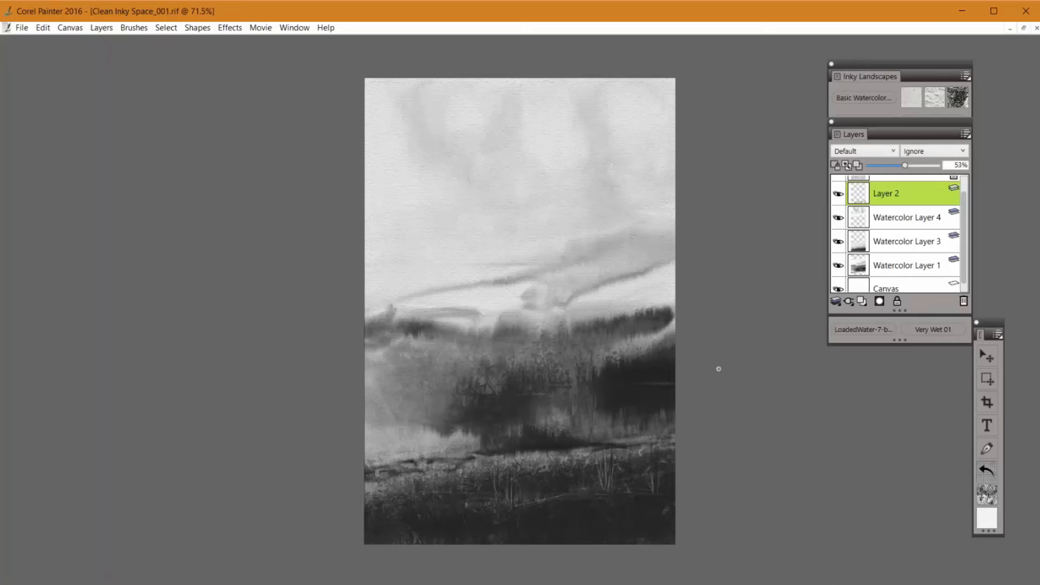
{"action": "right_click", "coordinate": [797, 514]}
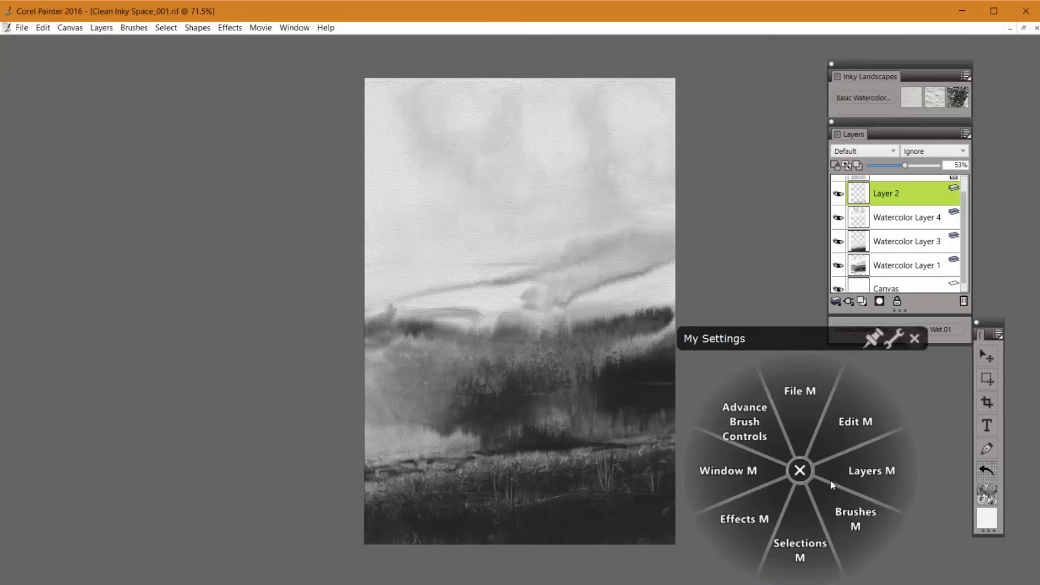
{"action": "left_click", "coordinate": [874, 474]}
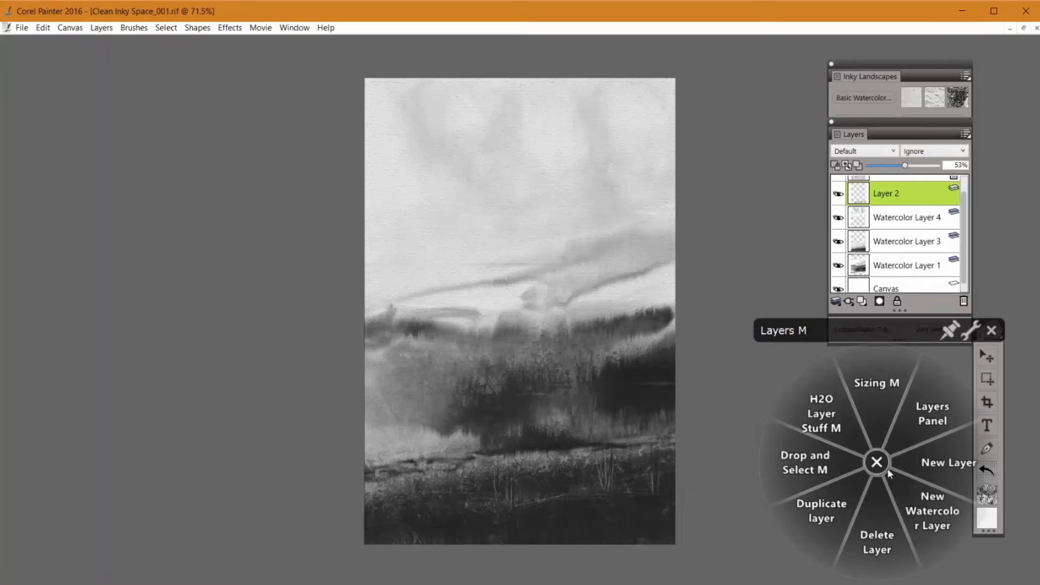
{"action": "left_click", "coordinate": [903, 420]}
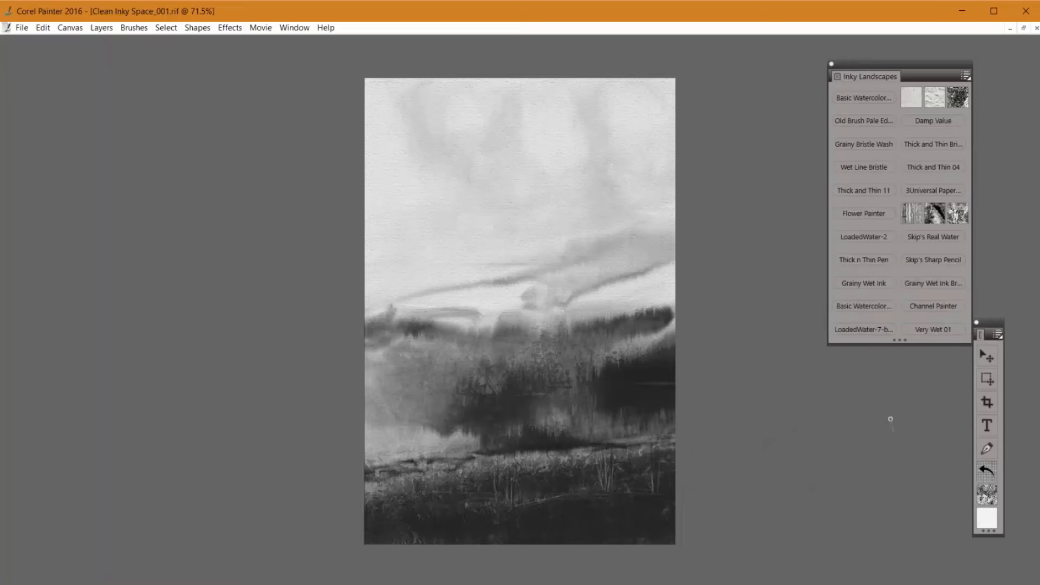
Hide all the open panels so that only the painting is shown
{"action": "right_click", "coordinate": [803, 487]}
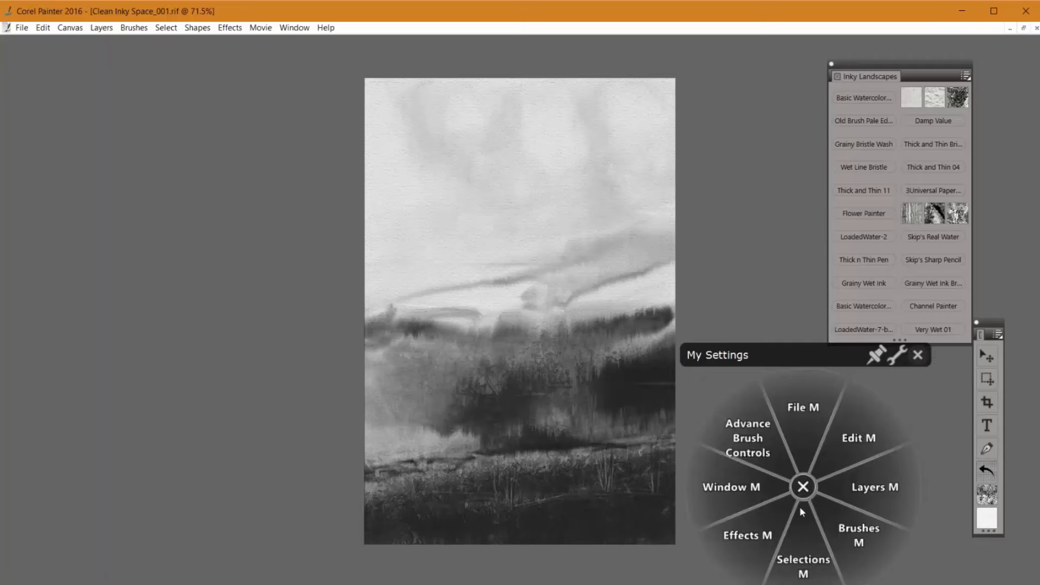
{"action": "left_click", "coordinate": [736, 490]}
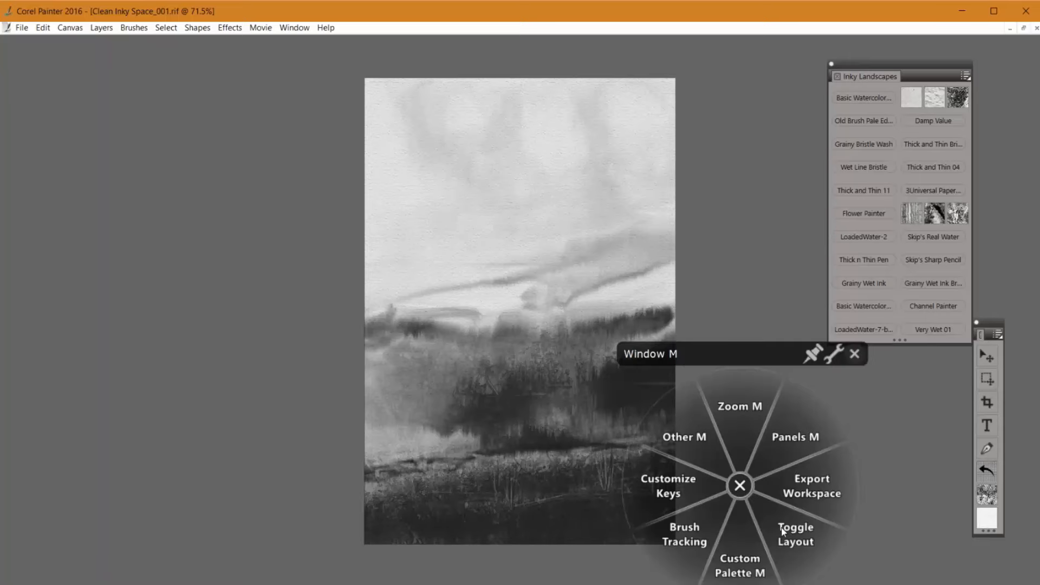
{"action": "left_click", "coordinate": [740, 412]}
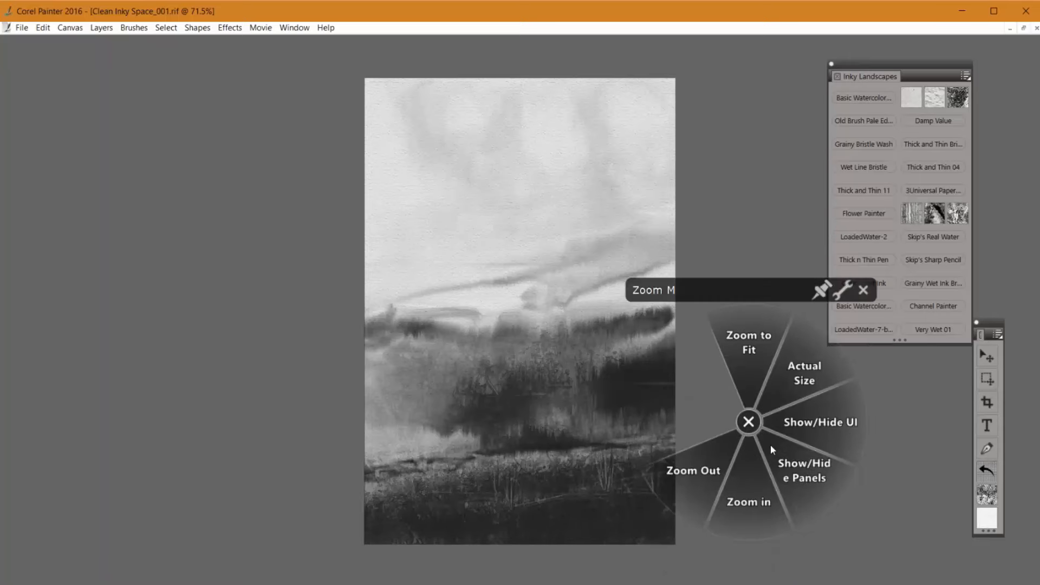
{"action": "left_click", "coordinate": [803, 479]}
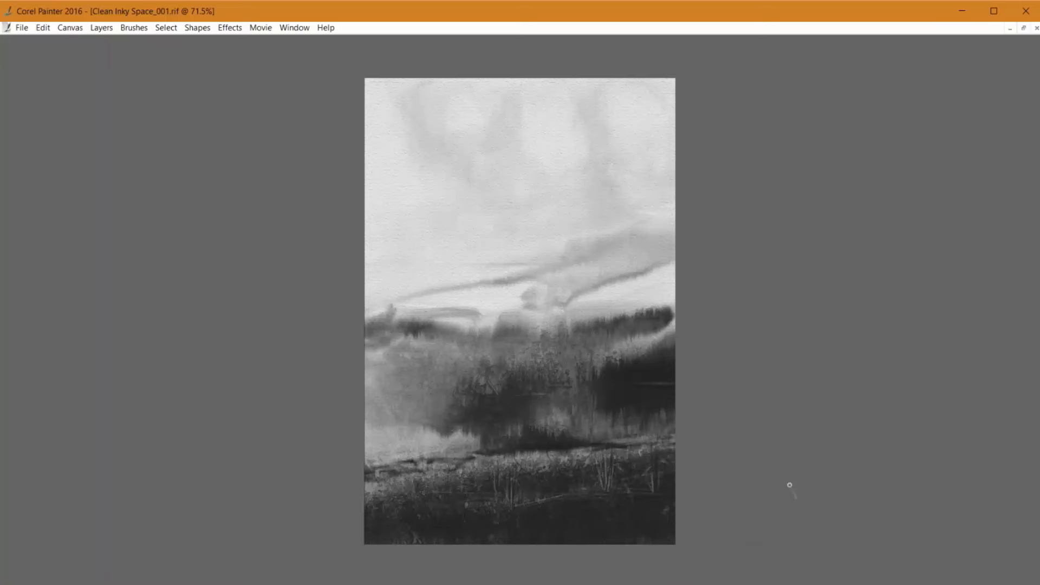
Place the red Chop signature from the Image Portfolio on the middle of the painting and close the portfolio
{"action": "right_click", "coordinate": [792, 482]}
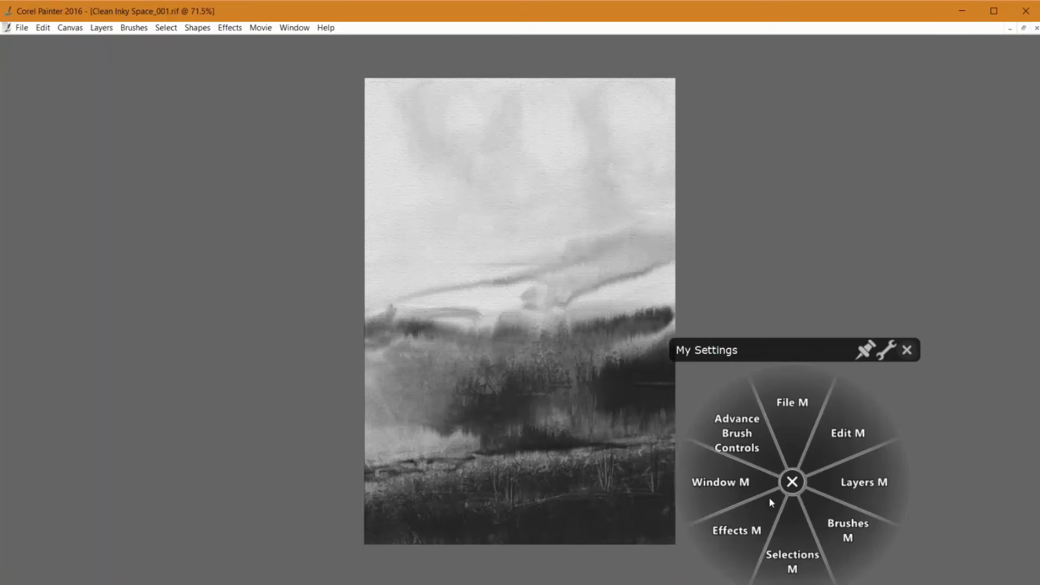
{"action": "left_click", "coordinate": [720, 485]}
{"action": "left_click", "coordinate": [772, 432]}
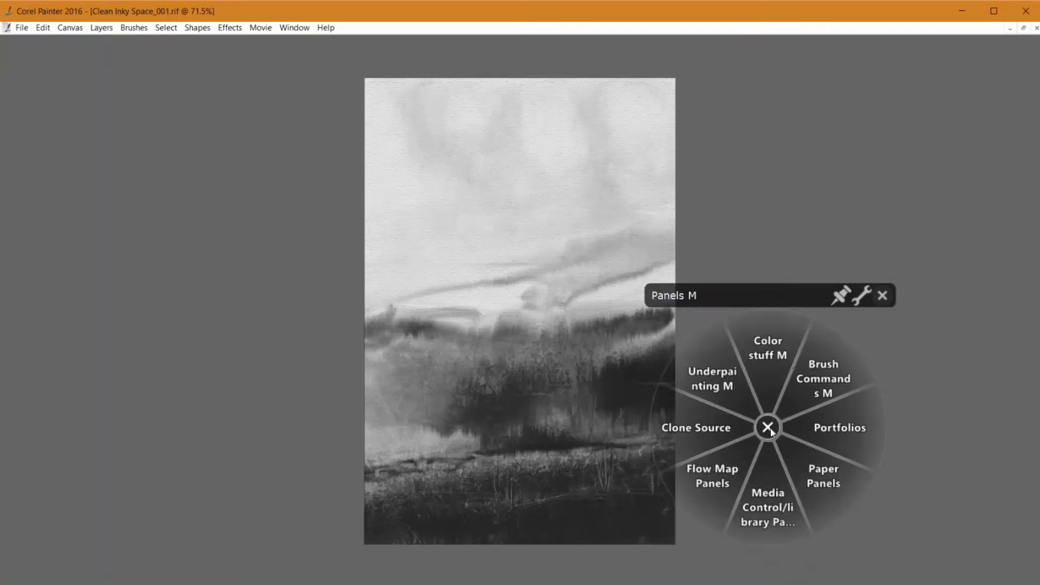
{"action": "left_click", "coordinate": [842, 428]}
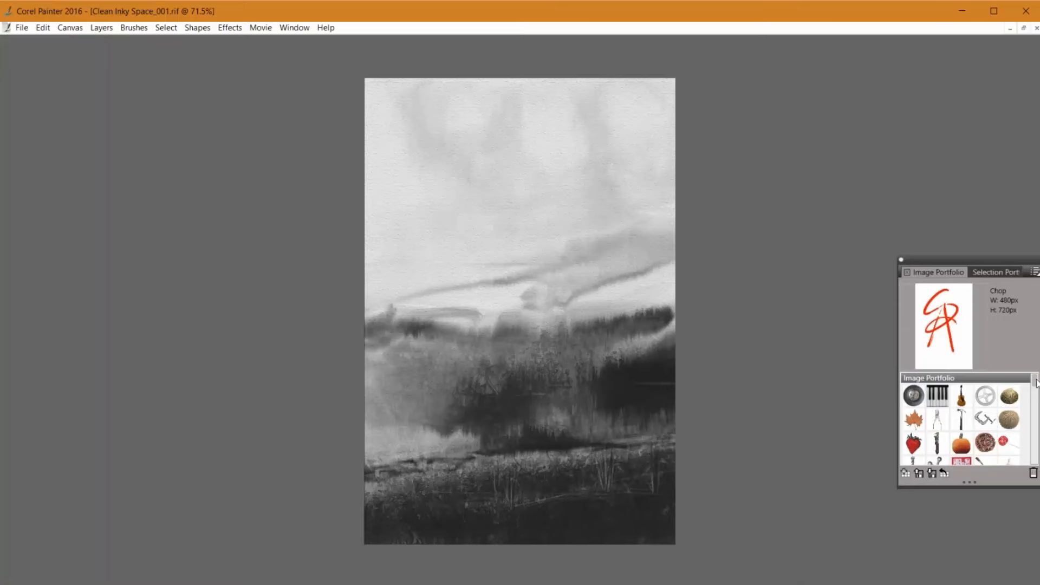
{"action": "left_click_drag", "start_coordinate": [1036, 384], "coordinate": [1034, 455]}
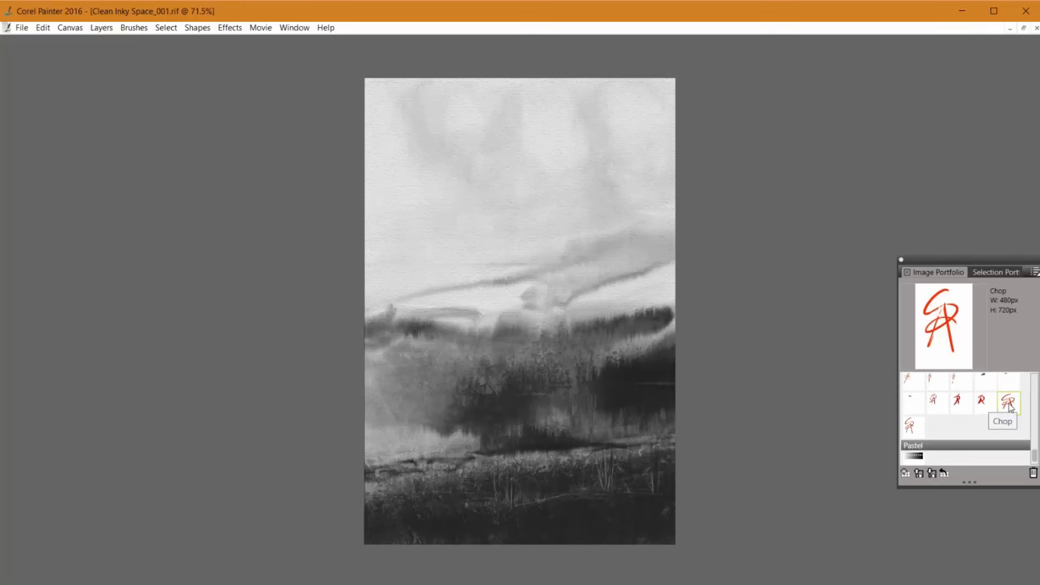
{"action": "left_click_drag", "start_coordinate": [1009, 407], "coordinate": [526, 291]}
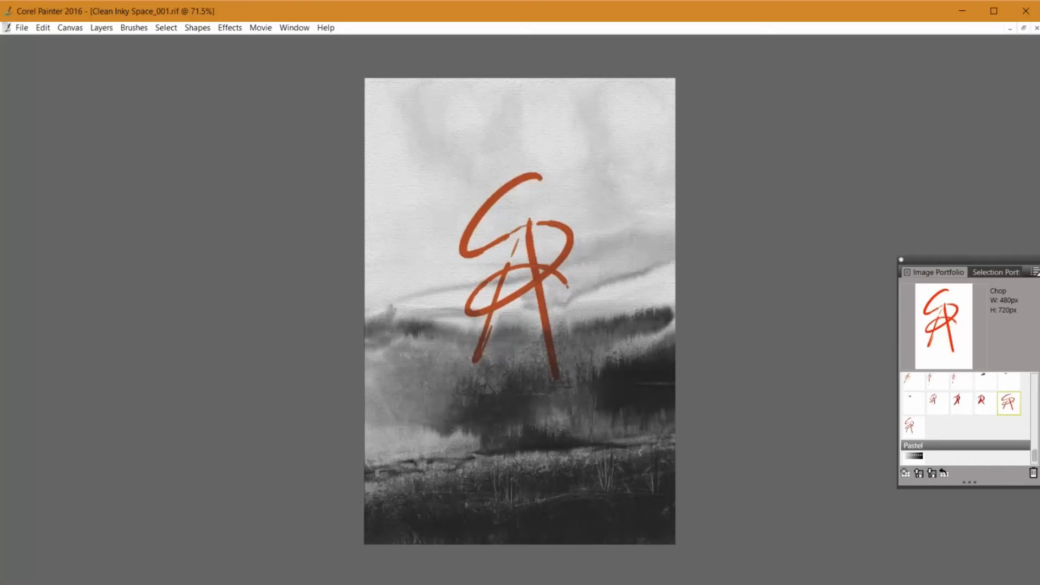
{"action": "key", "text": "grave"}
{"action": "left_click", "coordinate": [726, 442]}
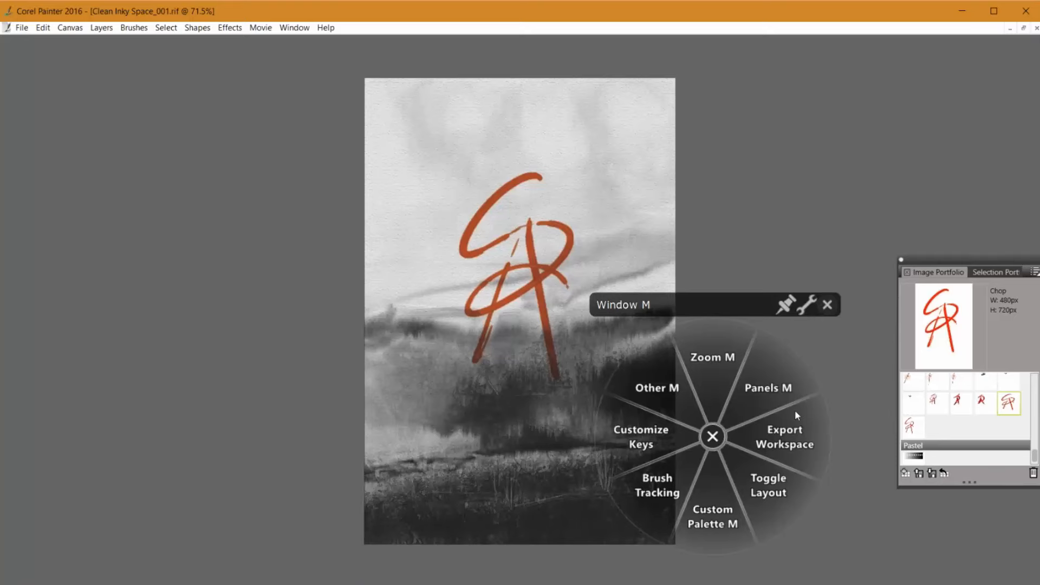
{"action": "left_click", "coordinate": [768, 391]}
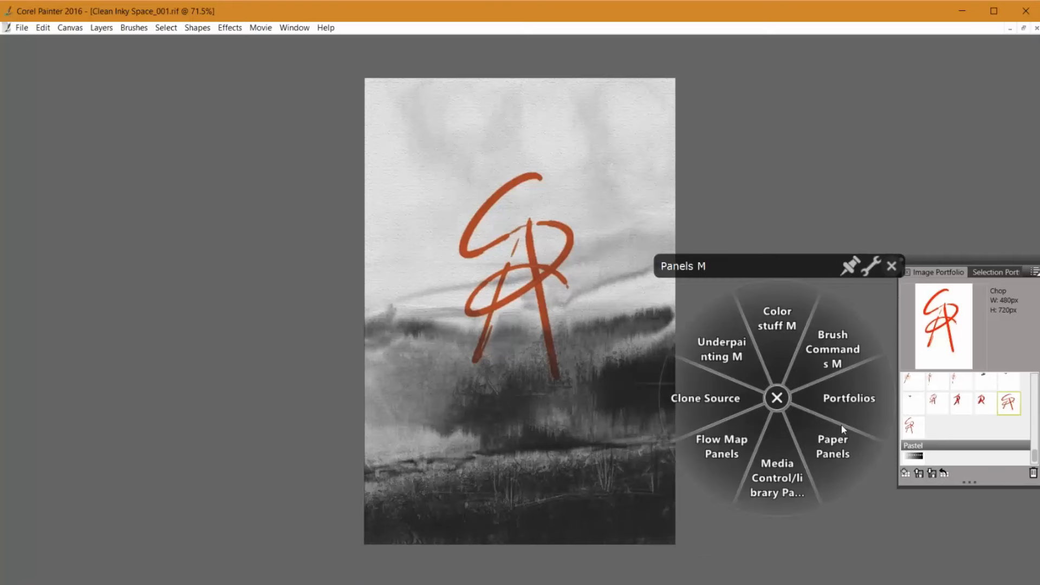
{"action": "left_click", "coordinate": [852, 399]}
Transform the Chop signature, scaling it down to a small mark and moving it to the foreground's lower-left edge
{"action": "key", "text": "v"}
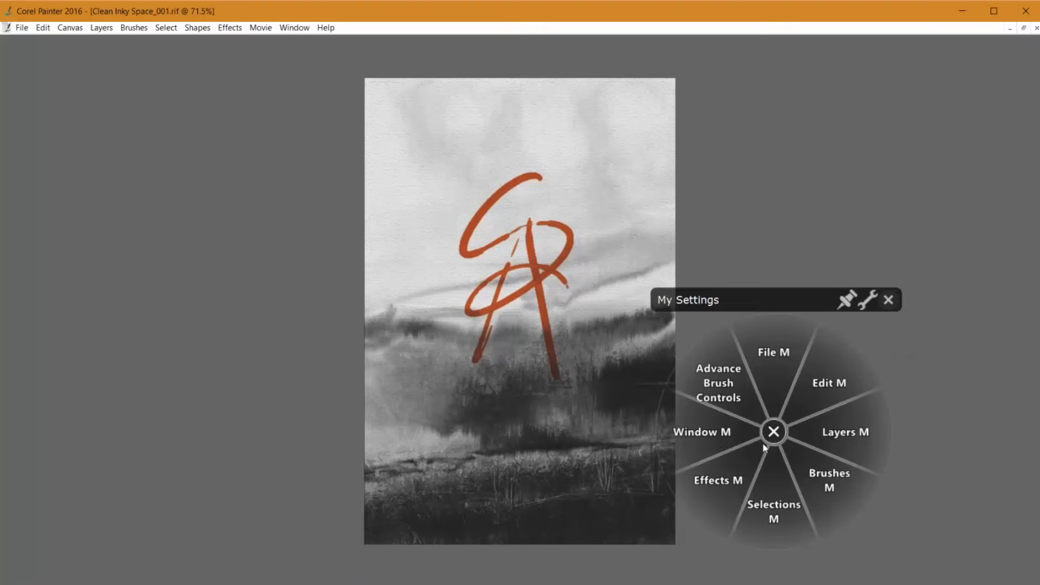
{"action": "left_click", "coordinate": [700, 432]}
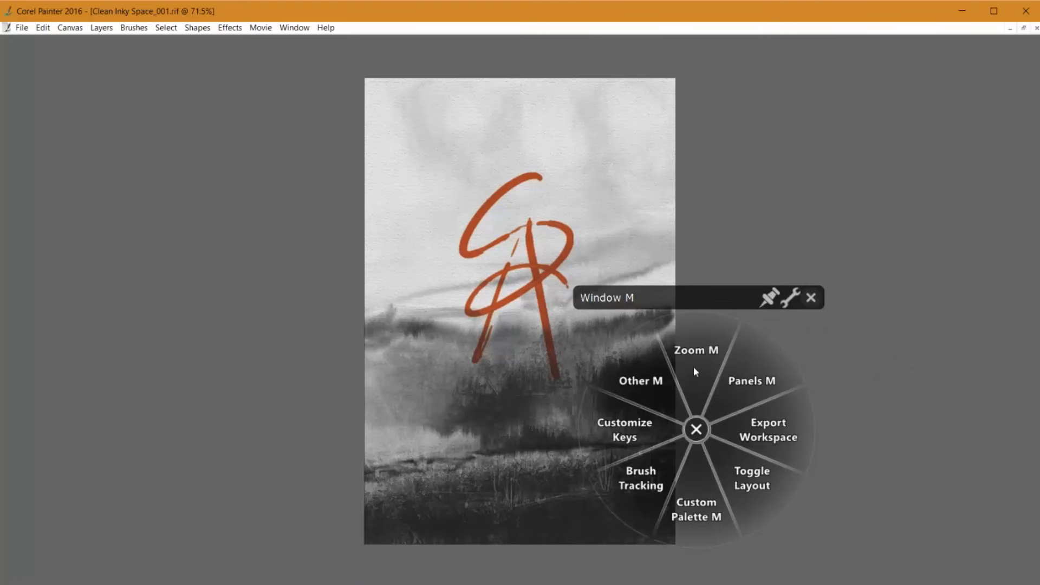
{"action": "left_click", "coordinate": [654, 382]}
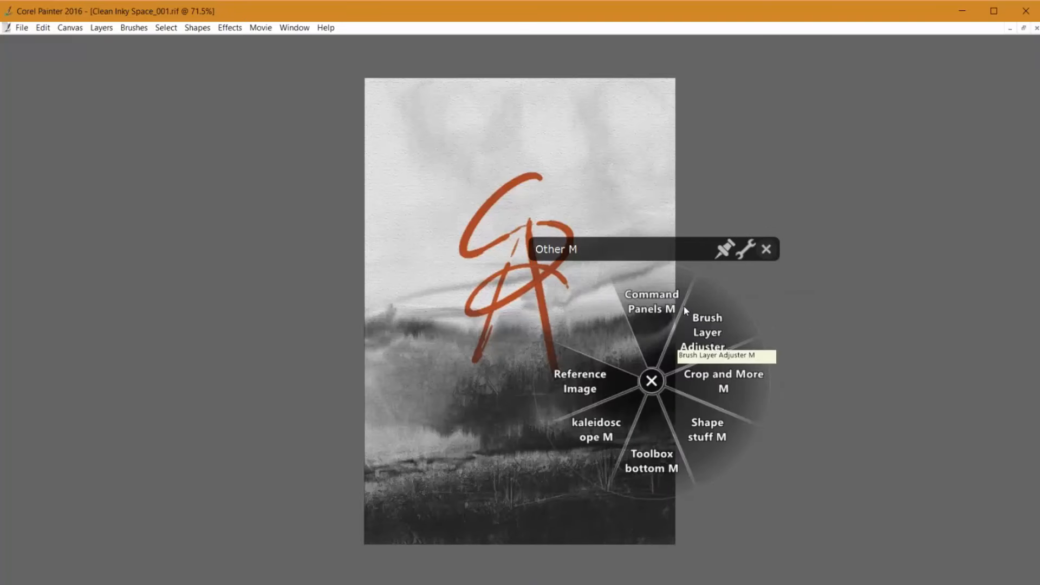
{"action": "left_click", "coordinate": [703, 328]}
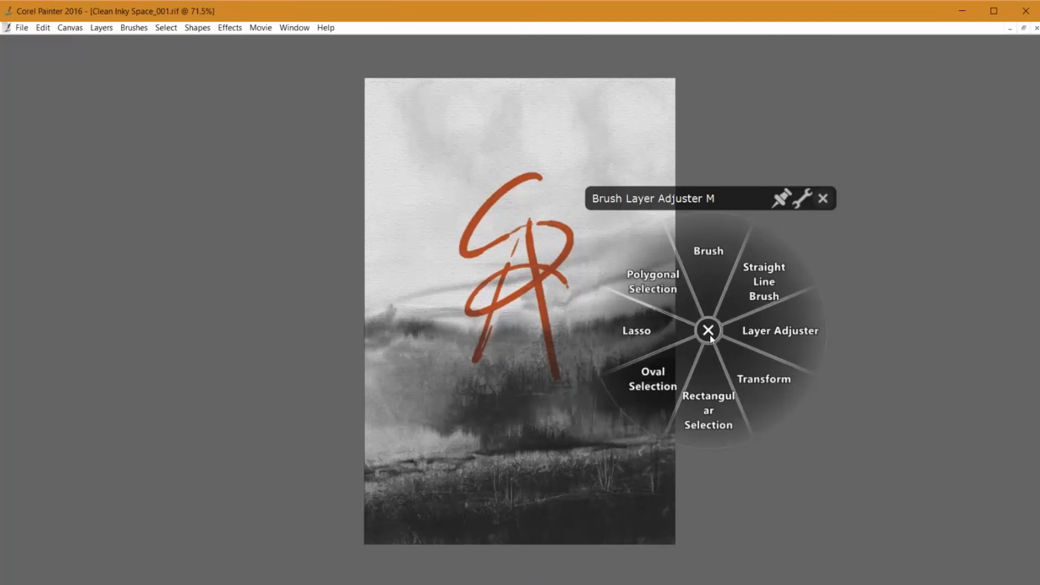
{"action": "left_click", "coordinate": [761, 380]}
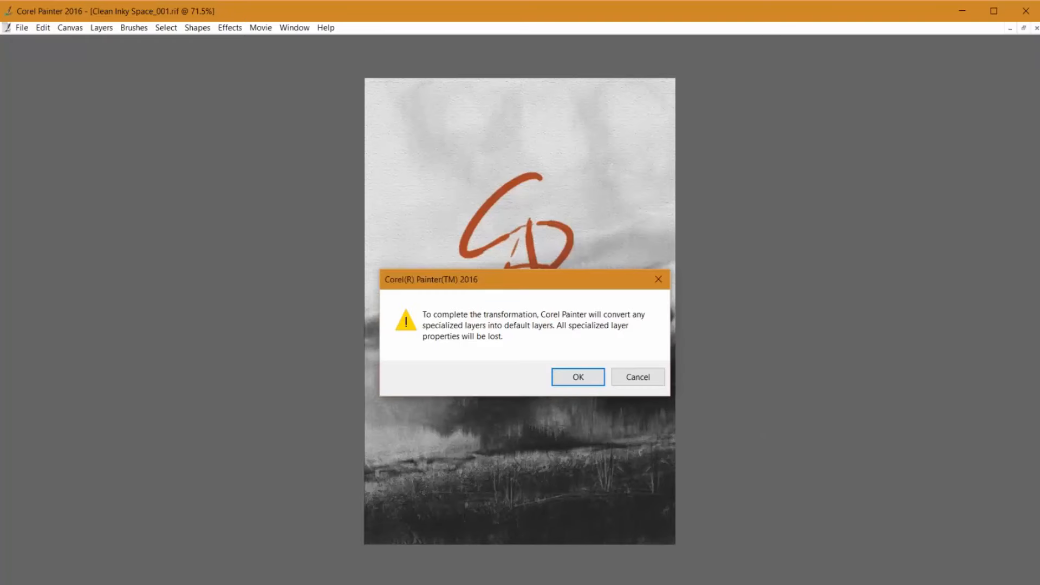
{"action": "left_click", "coordinate": [578, 379]}
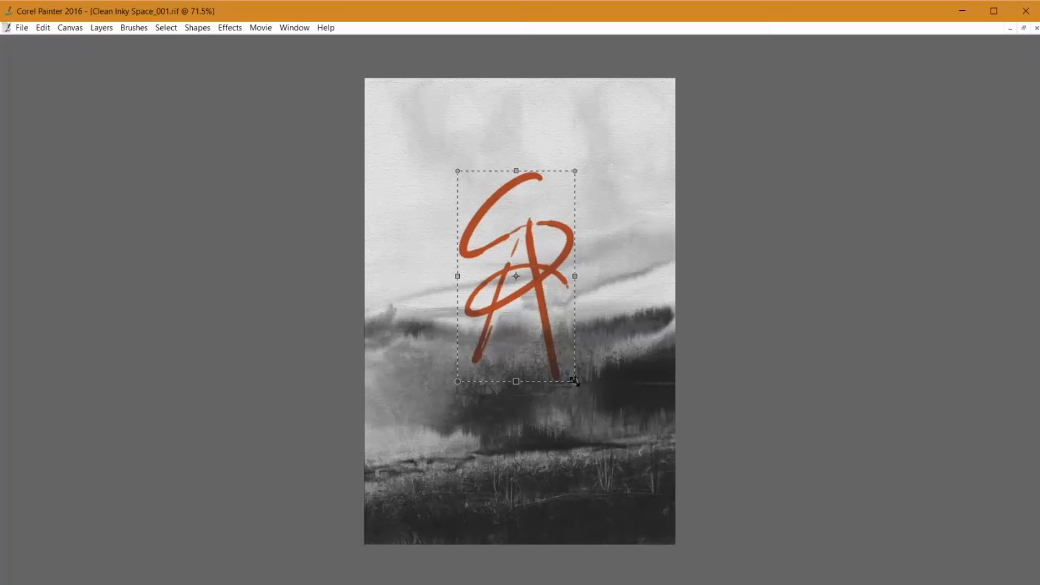
{"action": "left_click_drag", "start_coordinate": [575, 381], "coordinate": [449, 199]}
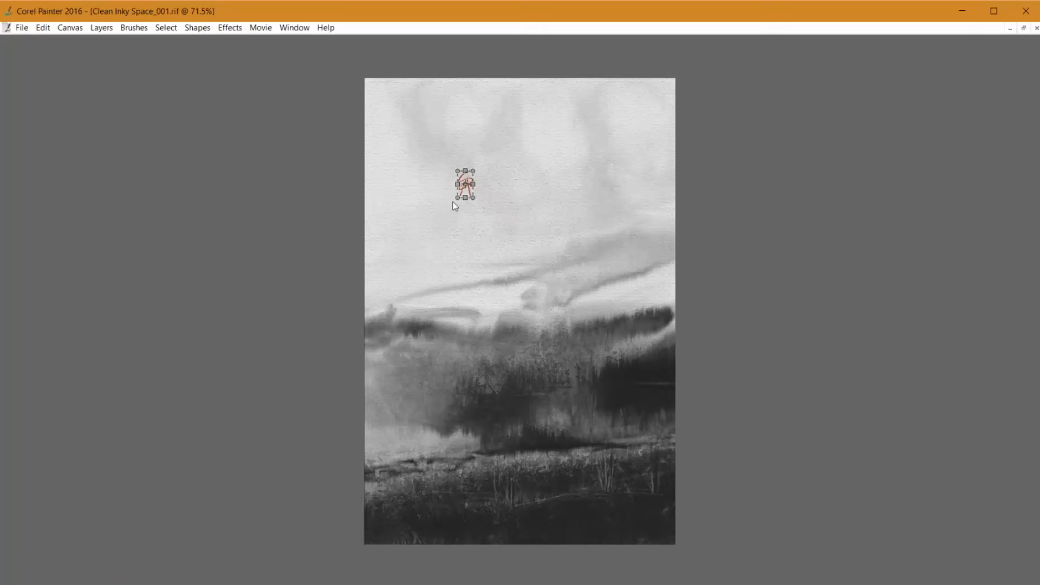
{"action": "mouse_move", "coordinate": [466, 190]}
{"action": "left_mouse_down"}
{"action": "mouse_move", "coordinate": [490, 379]}
{"action": "mouse_move", "coordinate": [566, 419]}
{"action": "mouse_move", "coordinate": [591, 421]}
{"action": "mouse_move", "coordinate": [610, 449]}
{"action": "mouse_move", "coordinate": [456, 466]}
{"action": "mouse_move", "coordinate": [393, 460]}
{"action": "mouse_move", "coordinate": [384, 448]}
{"action": "mouse_move", "coordinate": [369, 250]}
{"action": "mouse_move", "coordinate": [380, 112]}
{"action": "mouse_move", "coordinate": [513, 172]}
{"action": "mouse_move", "coordinate": [648, 310]}
{"action": "mouse_move", "coordinate": [663, 293]}
{"action": "mouse_move", "coordinate": [647, 453]}
{"action": "mouse_move", "coordinate": [658, 524]}
{"action": "mouse_move", "coordinate": [391, 520]}
{"action": "mouse_move", "coordinate": [377, 504]}
{"action": "left_mouse_up"}
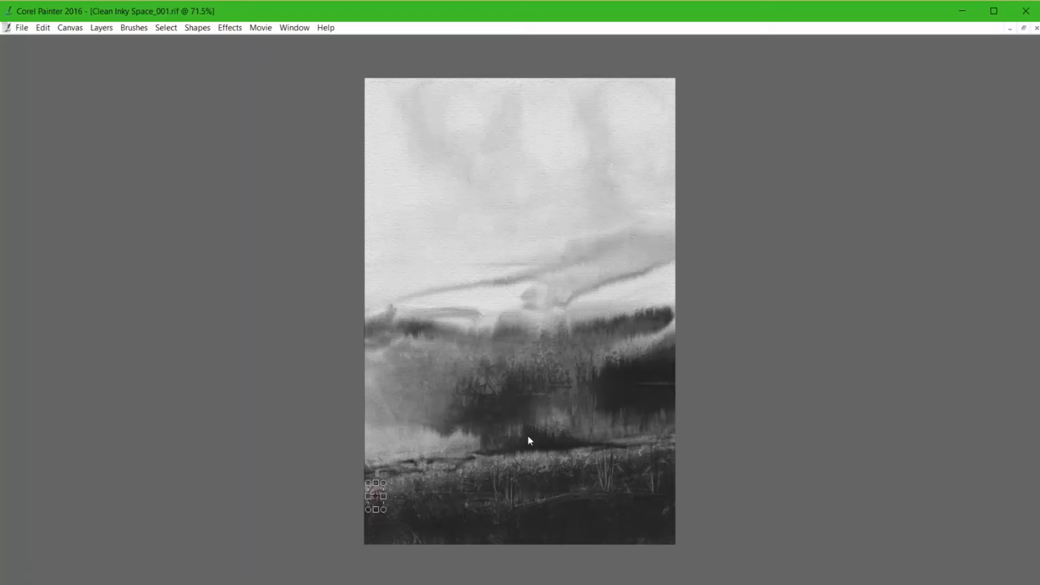
Show the Property Bar and commit the transformation of the Chop signature
{"action": "right_click", "coordinate": [776, 427]}
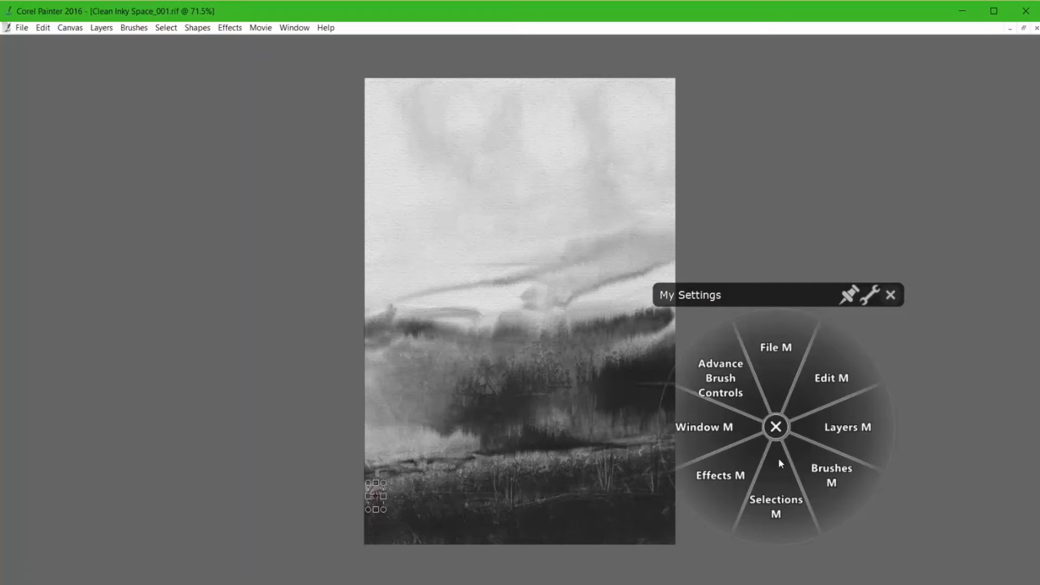
{"action": "left_click", "coordinate": [707, 430]}
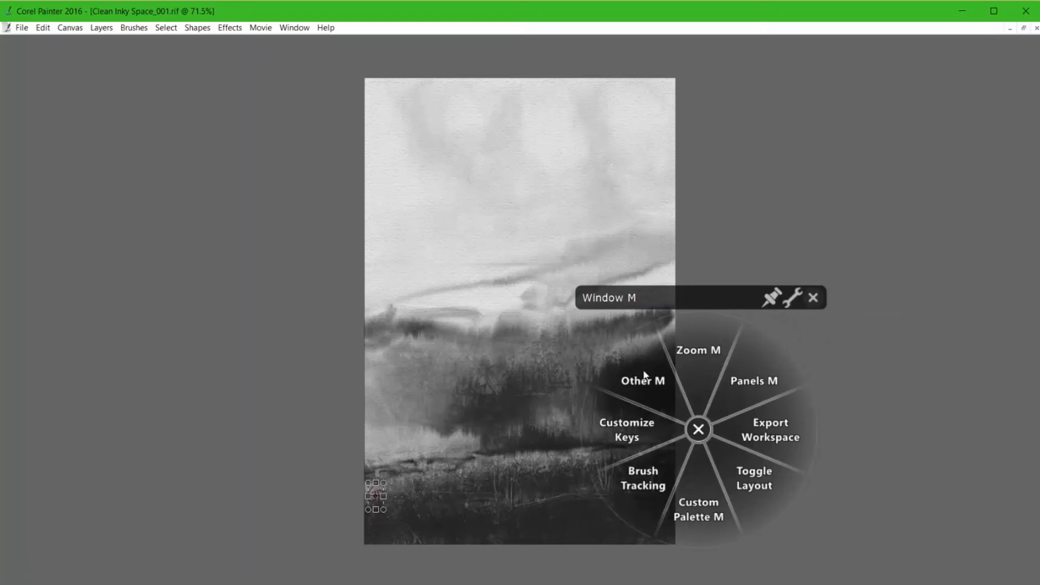
{"action": "left_click", "coordinate": [658, 379]}
{"action": "left_click", "coordinate": [668, 272]}
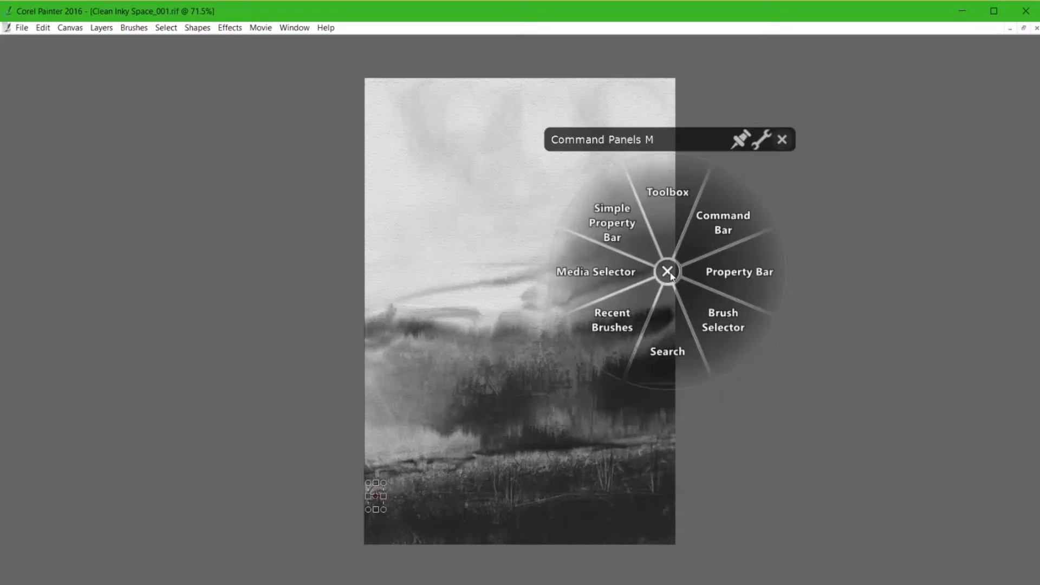
{"action": "left_click", "coordinate": [668, 272]}
{"action": "key", "text": "b"}
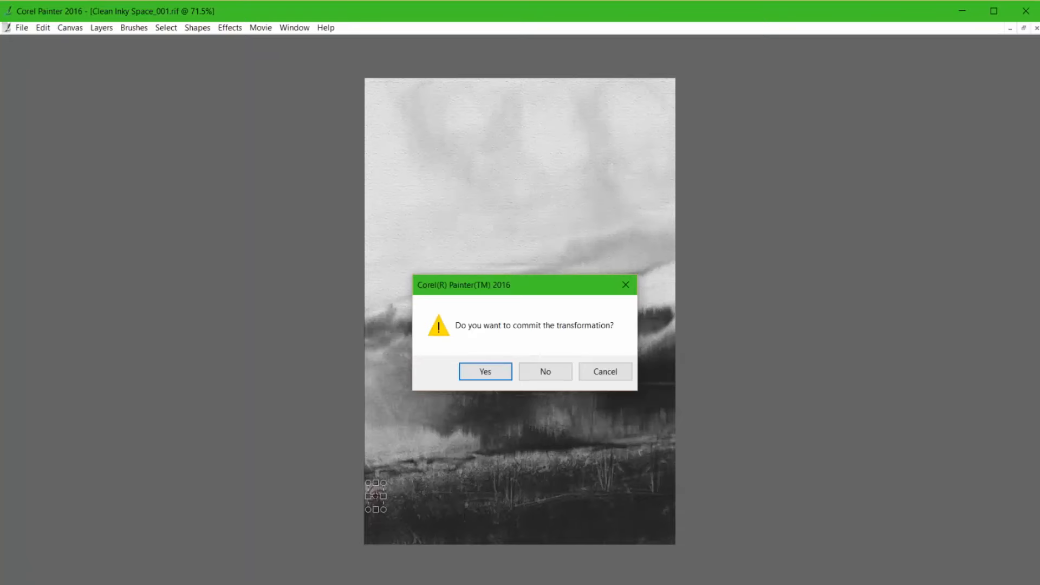
{"action": "left_click", "coordinate": [496, 374]}
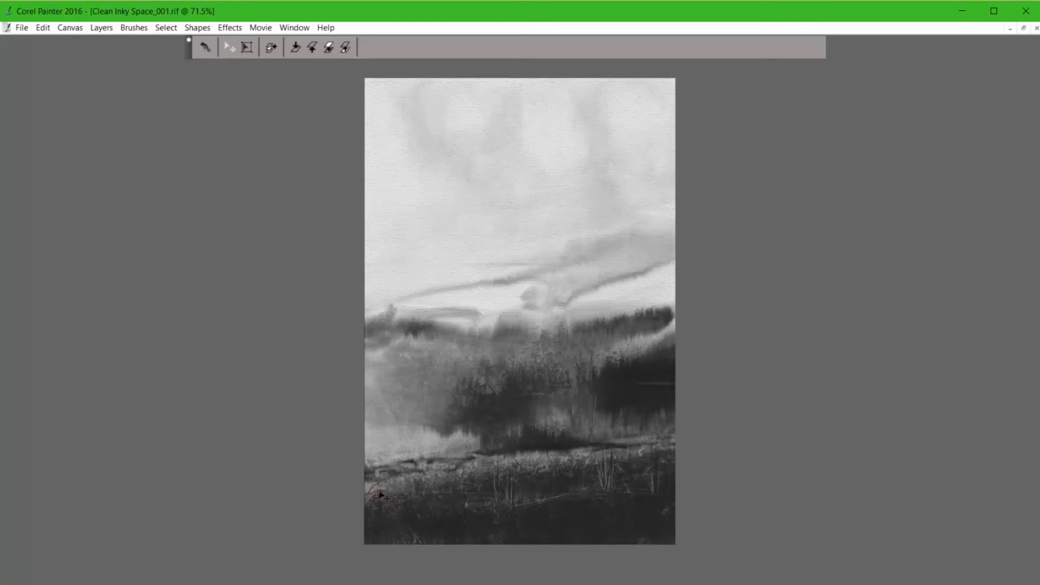
Reposition the small Chop signature near the painting's left edge, just below the bank line in the foreground
{"action": "mouse_move", "coordinate": [386, 484]}
{"action": "left_mouse_down"}
{"action": "mouse_move", "coordinate": [369, 445]}
{"action": "mouse_move", "coordinate": [363, 461]}
{"action": "left_mouse_up"}
{"action": "mouse_move", "coordinate": [363, 461]}
{"action": "left_mouse_down"}
{"action": "mouse_move", "coordinate": [386, 444]}
{"action": "mouse_move", "coordinate": [391, 511]}
{"action": "mouse_move", "coordinate": [398, 451]}
{"action": "mouse_move", "coordinate": [431, 468]}
{"action": "mouse_move", "coordinate": [554, 453]}
{"action": "mouse_move", "coordinate": [569, 414]}
{"action": "mouse_move", "coordinate": [647, 471]}
{"action": "mouse_move", "coordinate": [581, 462]}
{"action": "mouse_move", "coordinate": [412, 480]}
{"action": "mouse_move", "coordinate": [356, 474]}
{"action": "mouse_move", "coordinate": [352, 463]}
{"action": "left_mouse_up"}
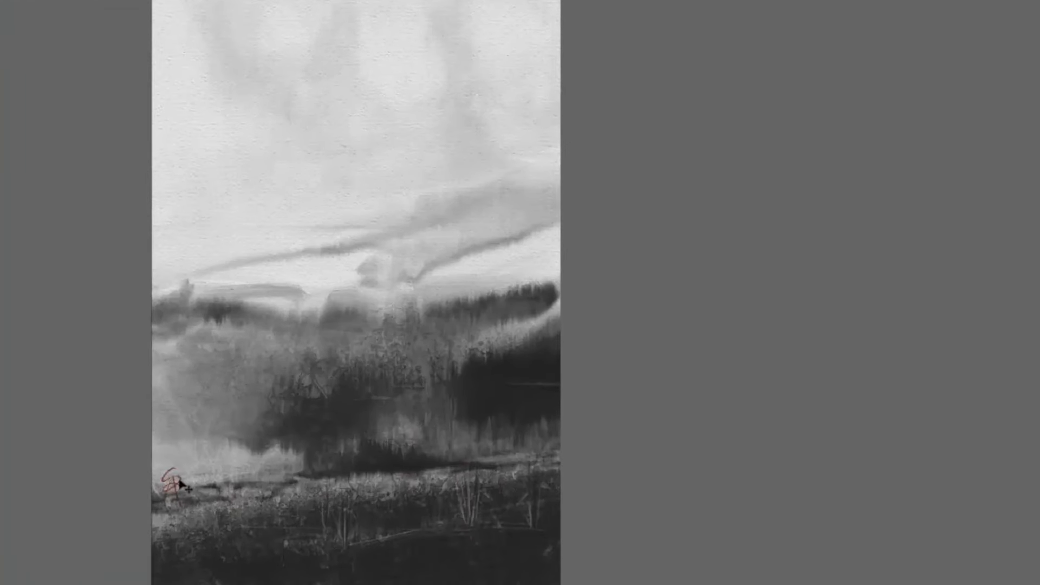
{"action": "mouse_move", "coordinate": [180, 481]}
{"action": "left_mouse_down"}
{"action": "mouse_move", "coordinate": [181, 520]}
{"action": "mouse_move", "coordinate": [178, 493]}
{"action": "left_mouse_up"}
Show the Layers panel with the Chop layer selected
{"action": "right_click", "coordinate": [799, 472]}
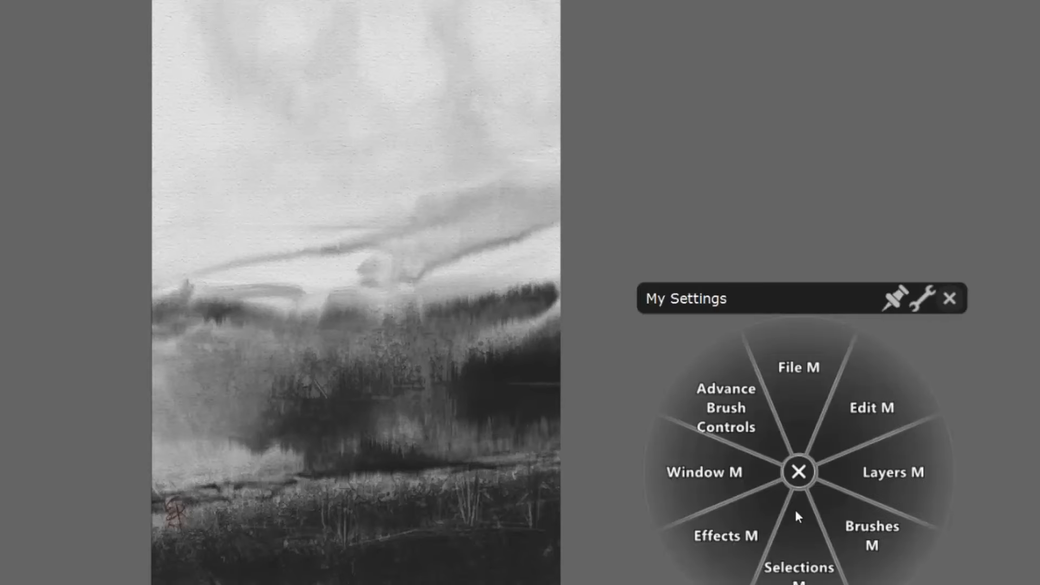
{"action": "left_click", "coordinate": [893, 478]}
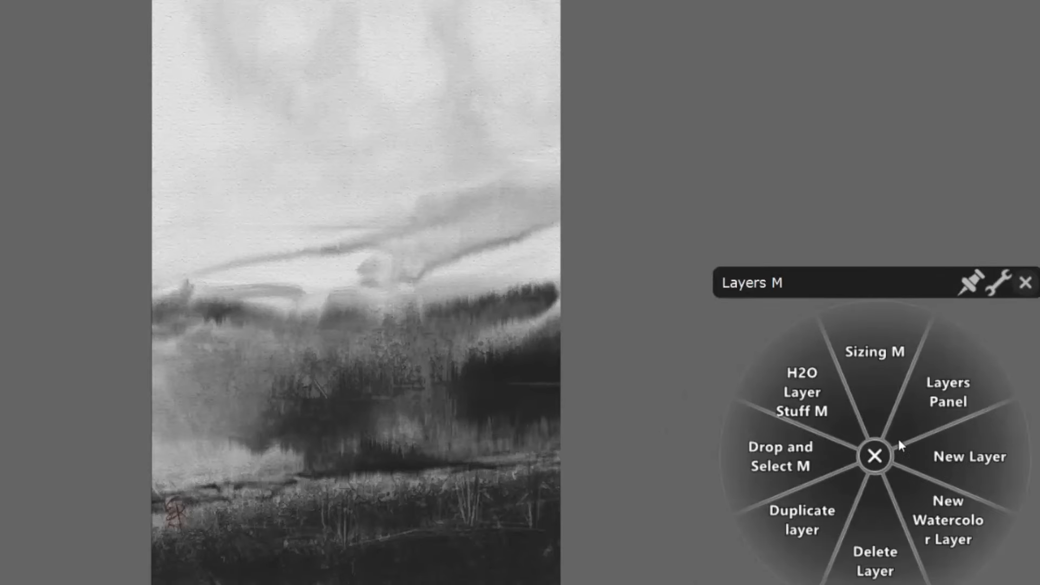
{"action": "left_click", "coordinate": [938, 403]}
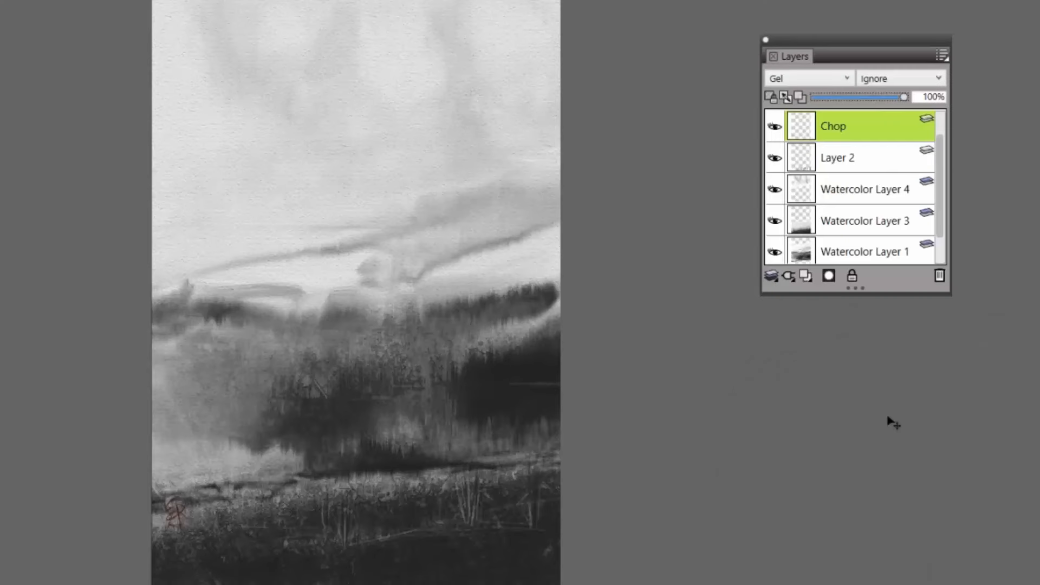
Try the Default and Colorize composite methods on the Chop layer, then return it to Gel
{"action": "left_click", "coordinate": [849, 79]}
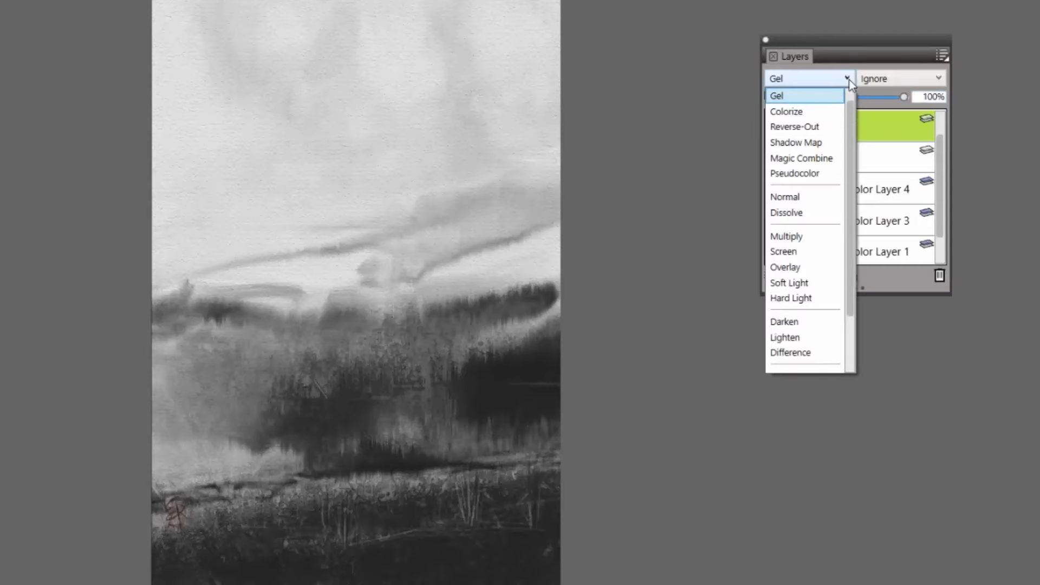
{"action": "scroll", "coordinate": [850, 108], "scroll_direction": "up", "scroll_amount": 1}
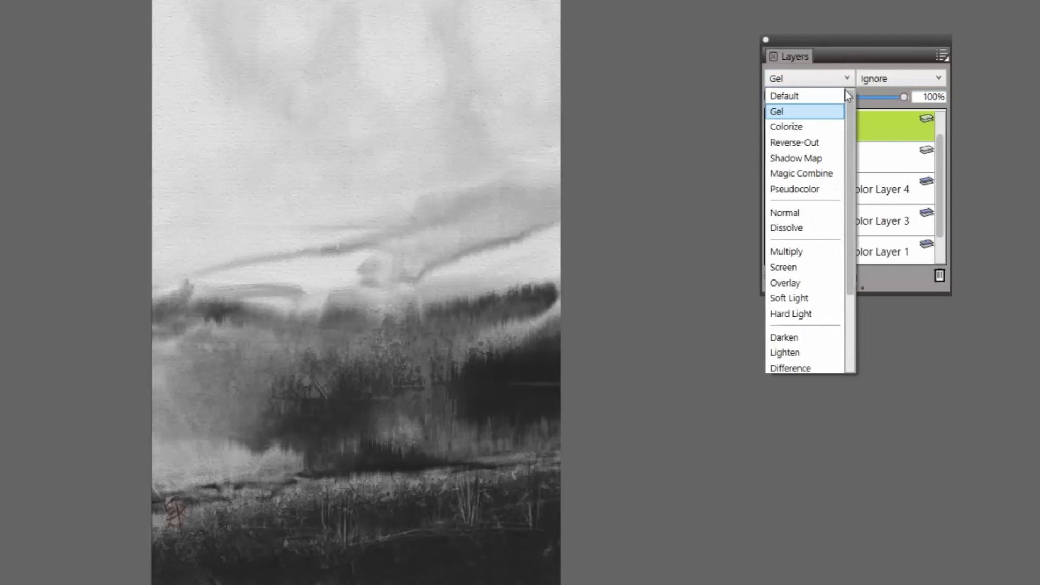
{"action": "left_click", "coordinate": [825, 95]}
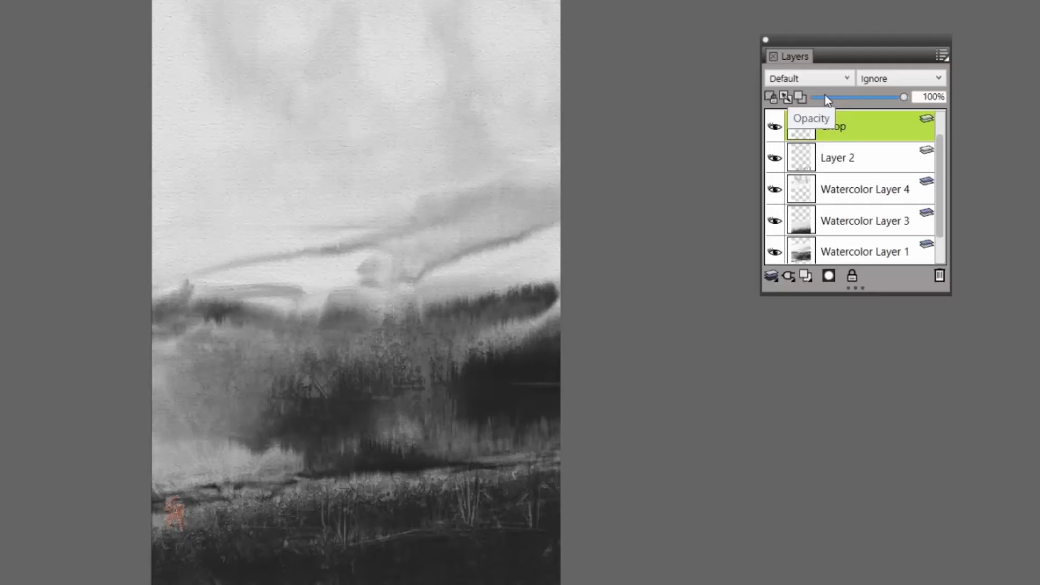
{"action": "left_click", "coordinate": [847, 79]}
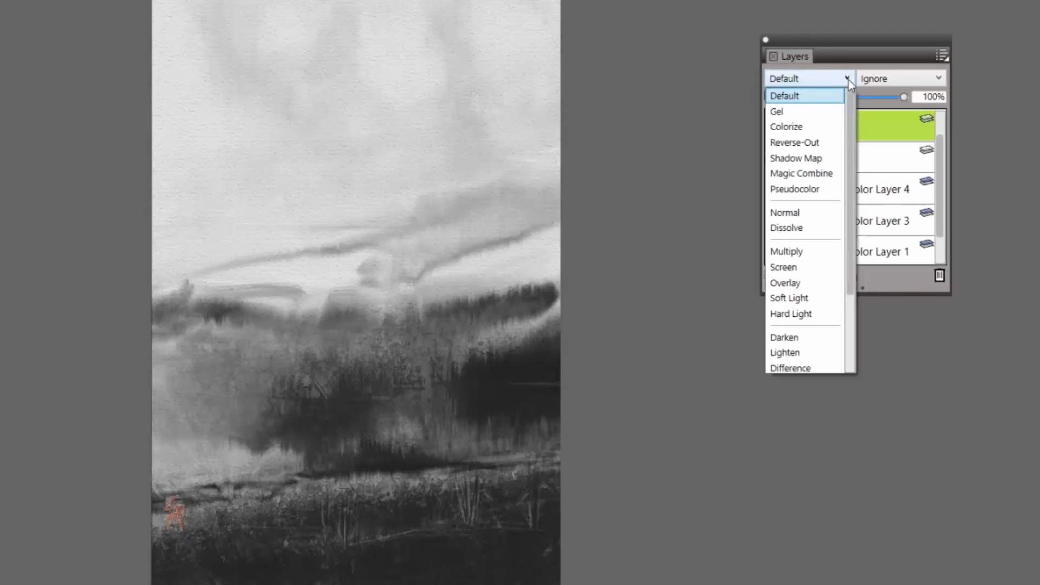
{"action": "left_click", "coordinate": [827, 126]}
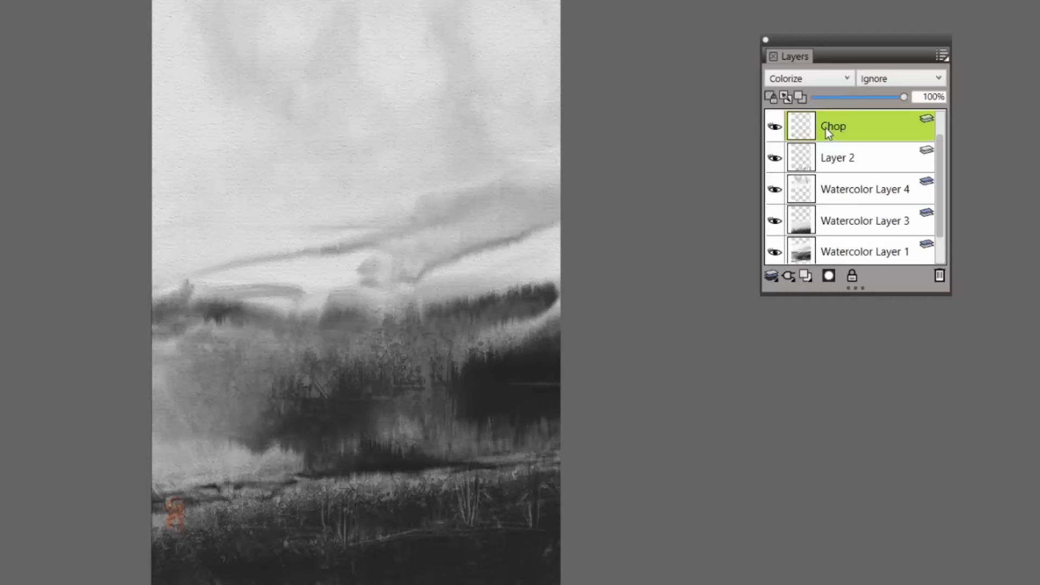
{"action": "left_click", "coordinate": [847, 80]}
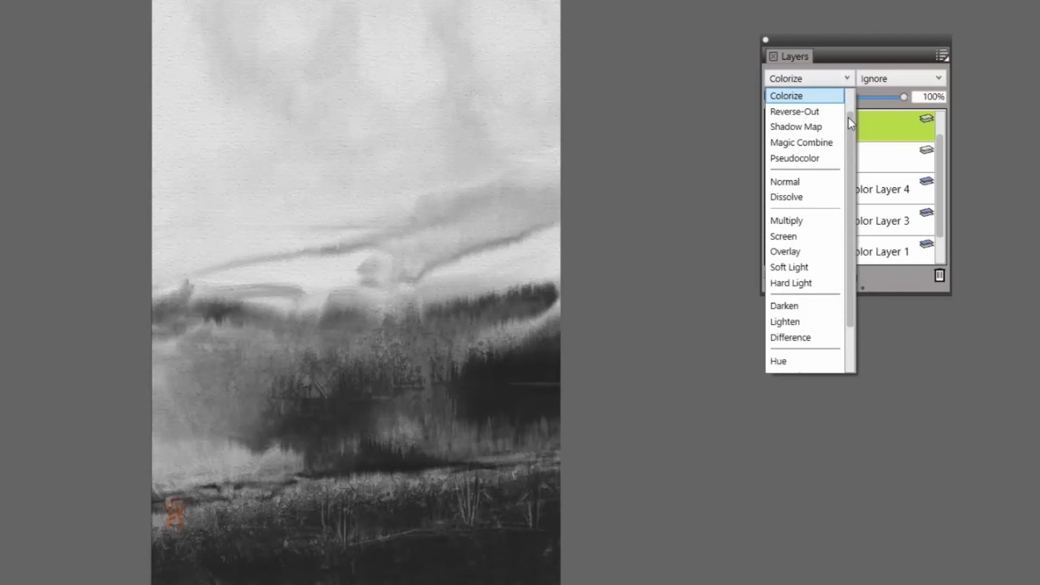
{"action": "left_click_drag", "start_coordinate": [848, 118], "coordinate": [849, 103]}
{"action": "left_click", "coordinate": [833, 112]}
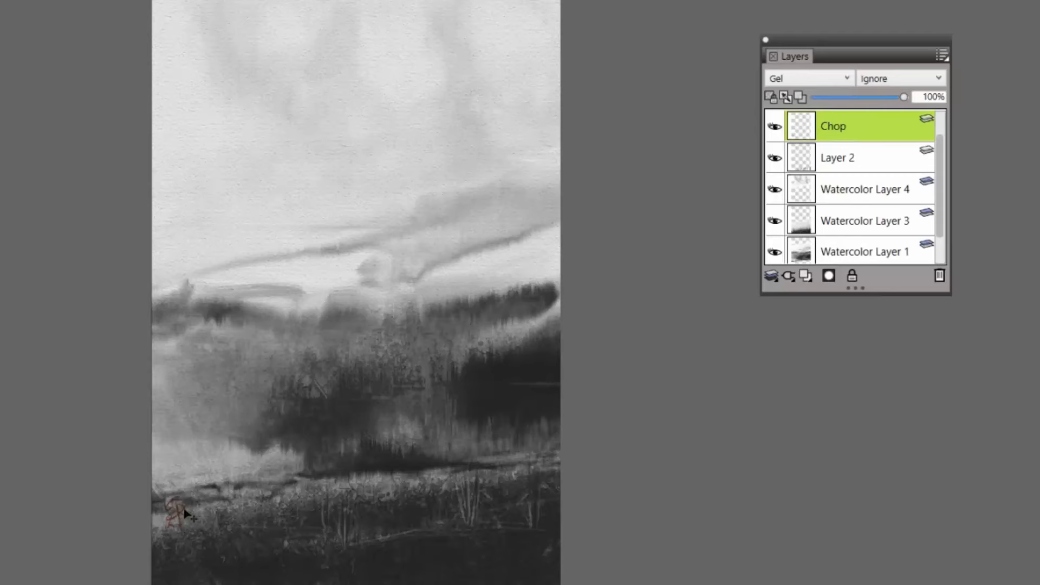
Nudge the Chop signature slightly in the foreground, and show the Underpainting controls clear of the Layers panel
{"action": "mouse_move", "coordinate": [189, 514]}
{"action": "left_mouse_down"}
{"action": "mouse_move", "coordinate": [182, 480]}
{"action": "mouse_move", "coordinate": [172, 508]}
{"action": "left_mouse_up"}
{"action": "right_click", "coordinate": [713, 514]}
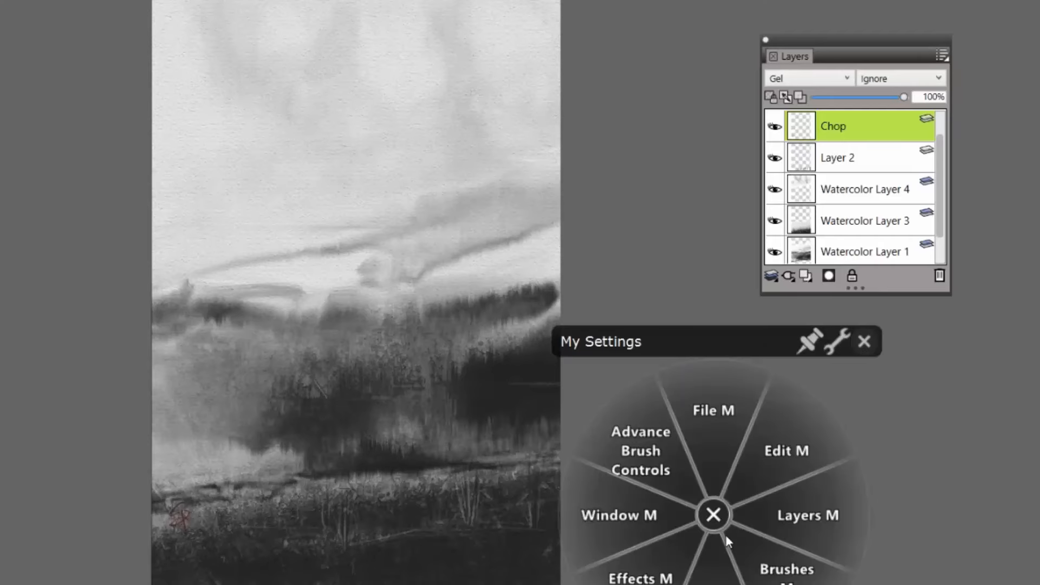
{"action": "left_click", "coordinate": [621, 515]}
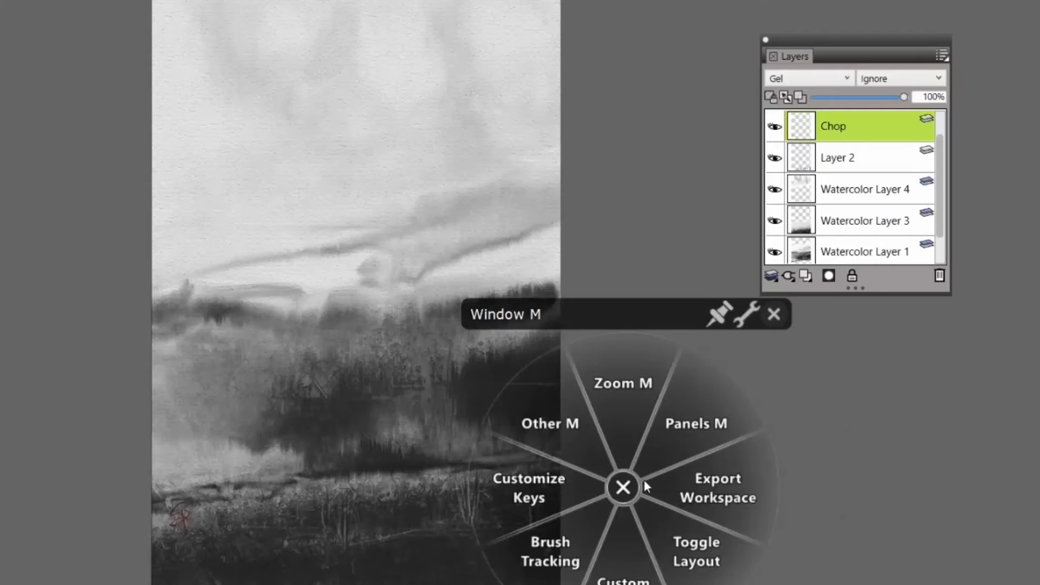
{"action": "left_click", "coordinate": [714, 418]}
{"action": "left_click", "coordinate": [631, 374]}
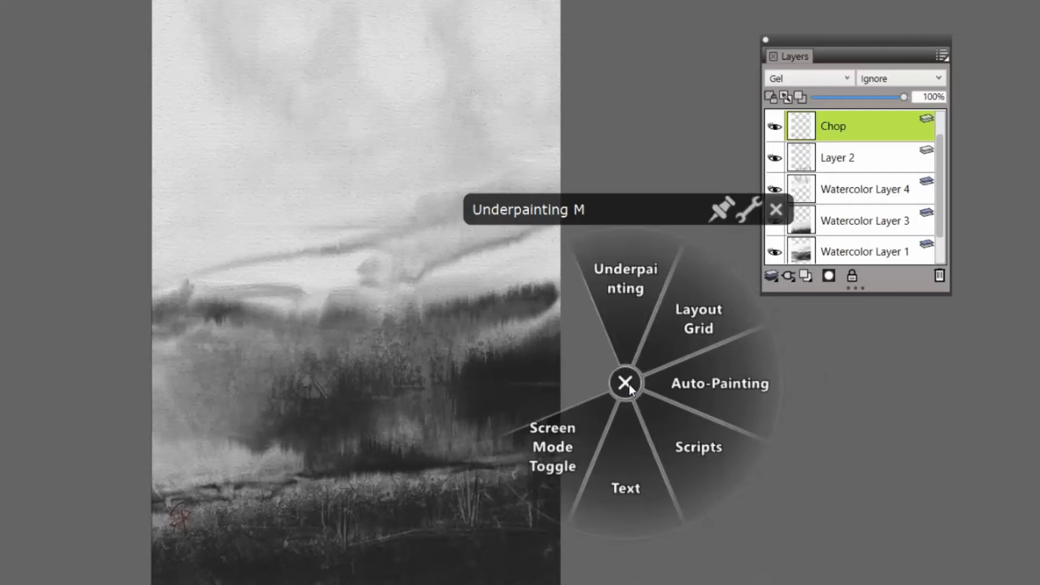
{"action": "left_click", "coordinate": [620, 284]}
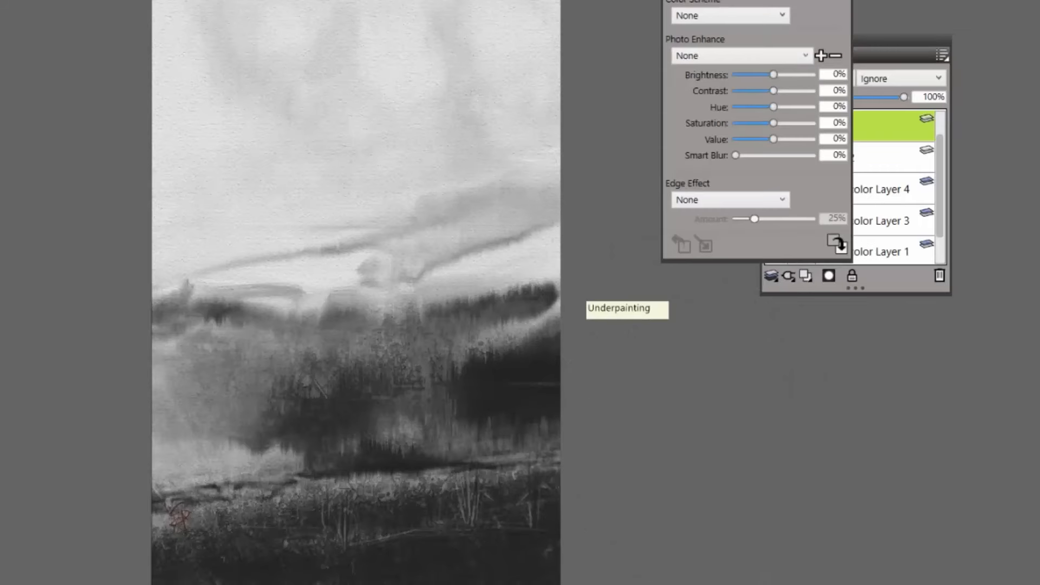
{"action": "left_click_drag", "start_coordinate": [750, 0], "coordinate": [744, 301]}
Try adjusting the Chop layer with Saturation -139%, Value 13%, Brightness 100% and Contrast 100%
{"action": "left_click_drag", "start_coordinate": [766, 464], "coordinate": [694, 474]}
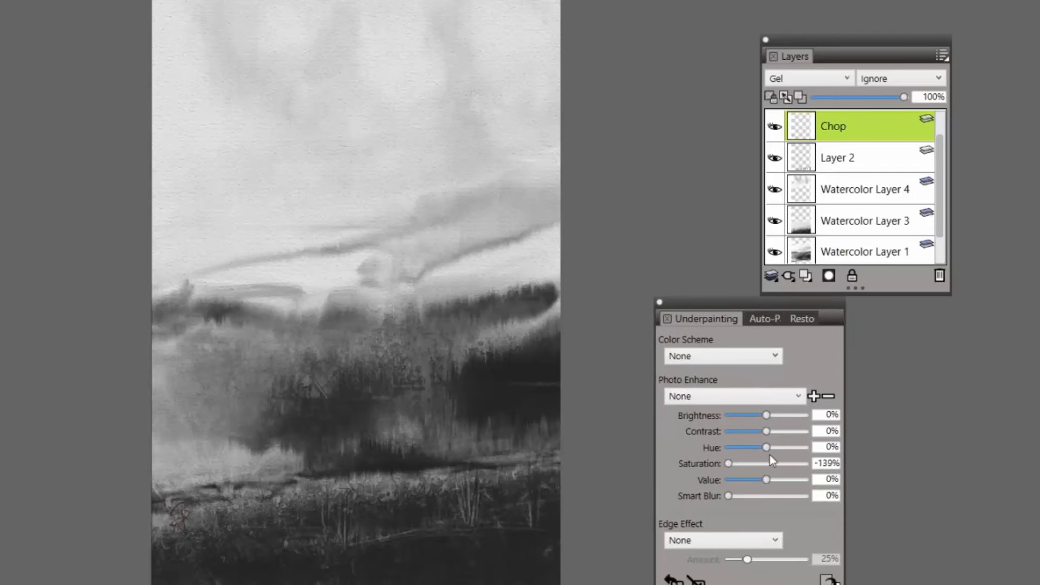
{"action": "mouse_move", "coordinate": [768, 482]}
{"action": "left_mouse_down"}
{"action": "mouse_move", "coordinate": [804, 480]}
{"action": "mouse_move", "coordinate": [772, 479]}
{"action": "left_mouse_up"}
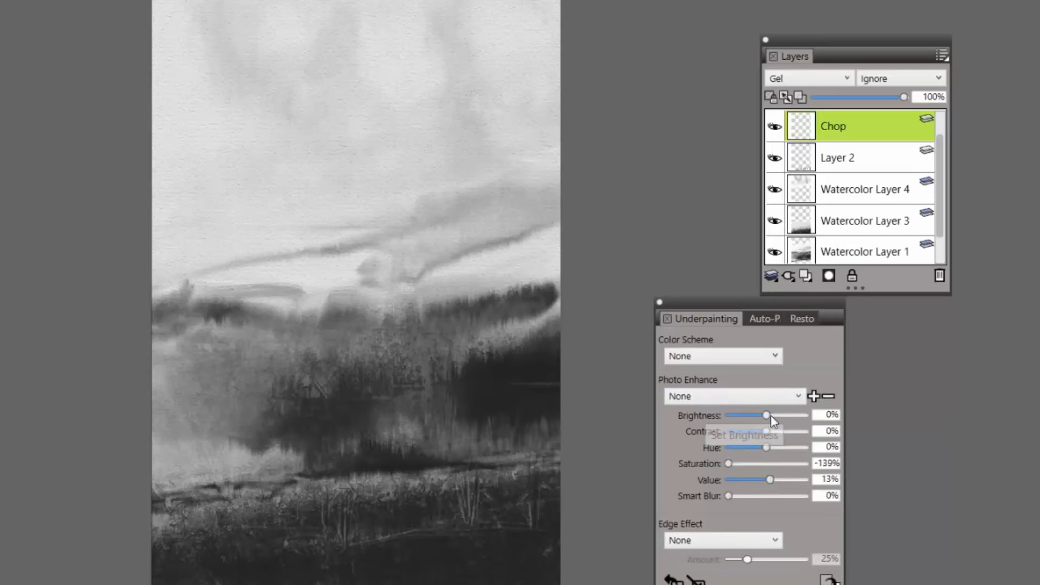
{"action": "left_click_drag", "start_coordinate": [767, 415], "coordinate": [804, 432]}
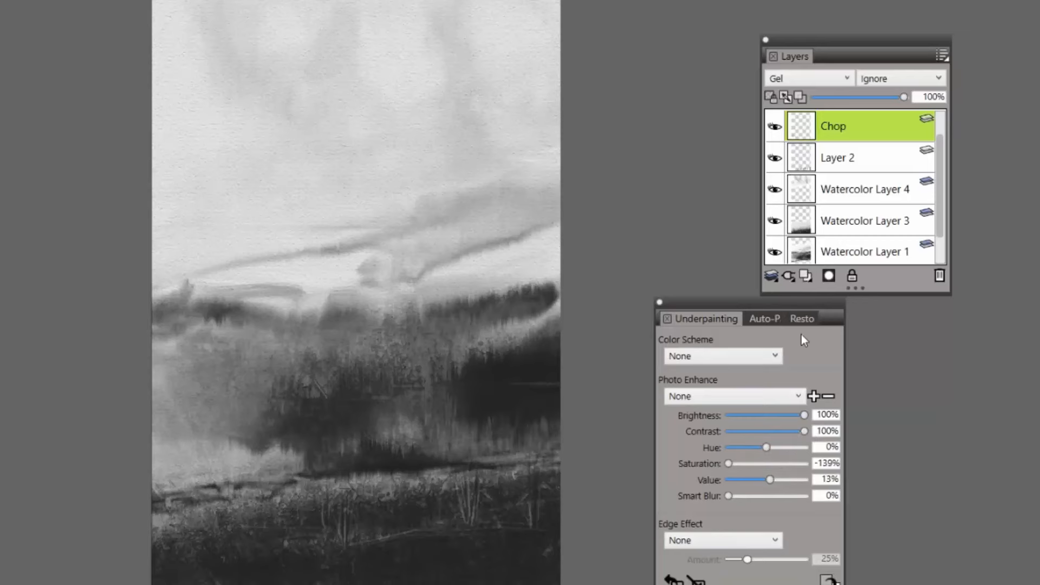
Try the Default composite method on the adjusted Chop layer, and undo both the method and the color adjustments
{"action": "left_click", "coordinate": [848, 79]}
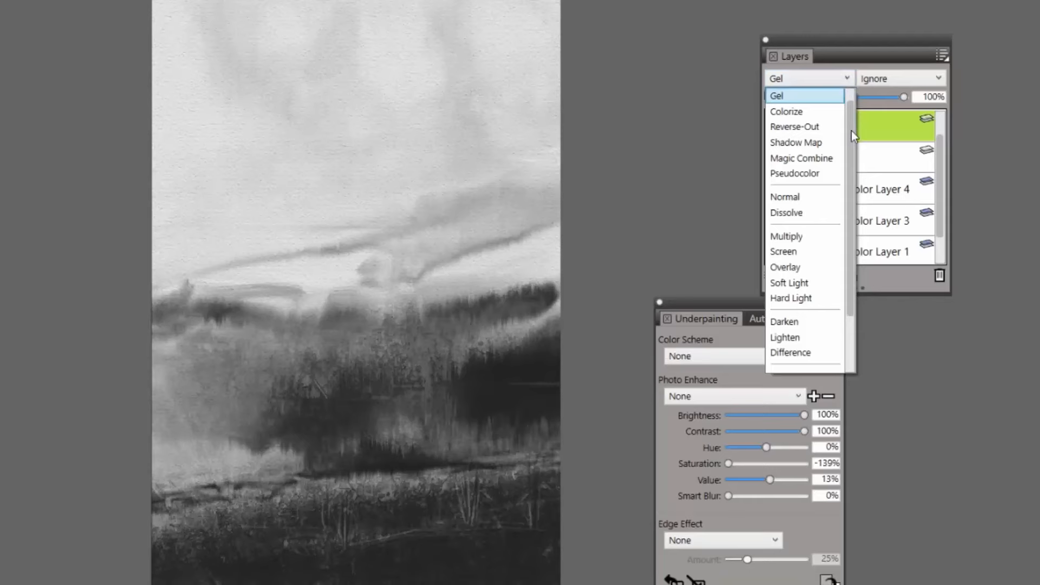
{"action": "scroll", "coordinate": [851, 130], "scroll_direction": "up", "scroll_amount": 1}
{"action": "left_click", "coordinate": [807, 96]}
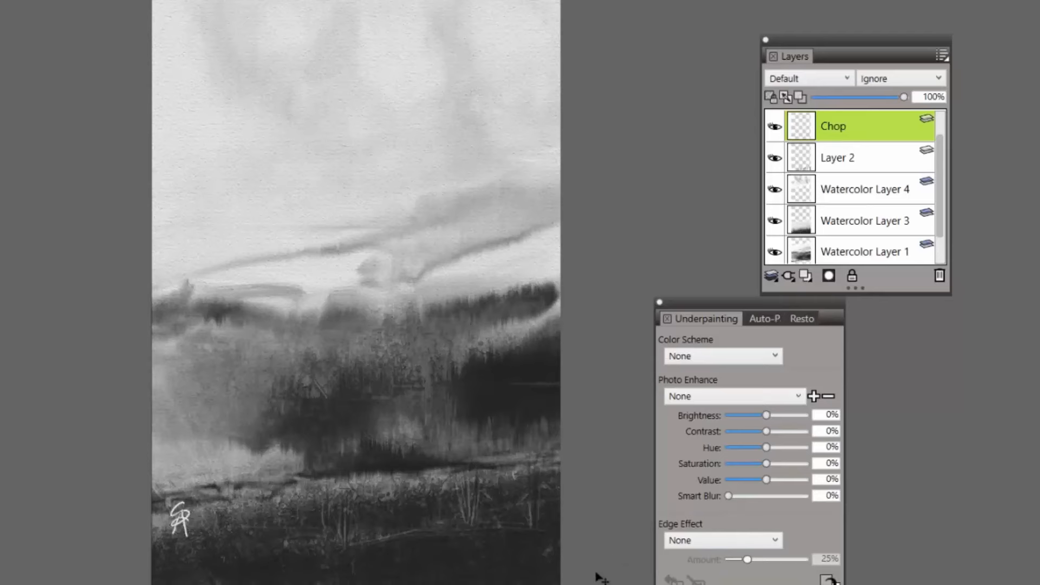
{"action": "key", "text": "ctrl+z"}
{"action": "key", "text": "ctrl+z"}
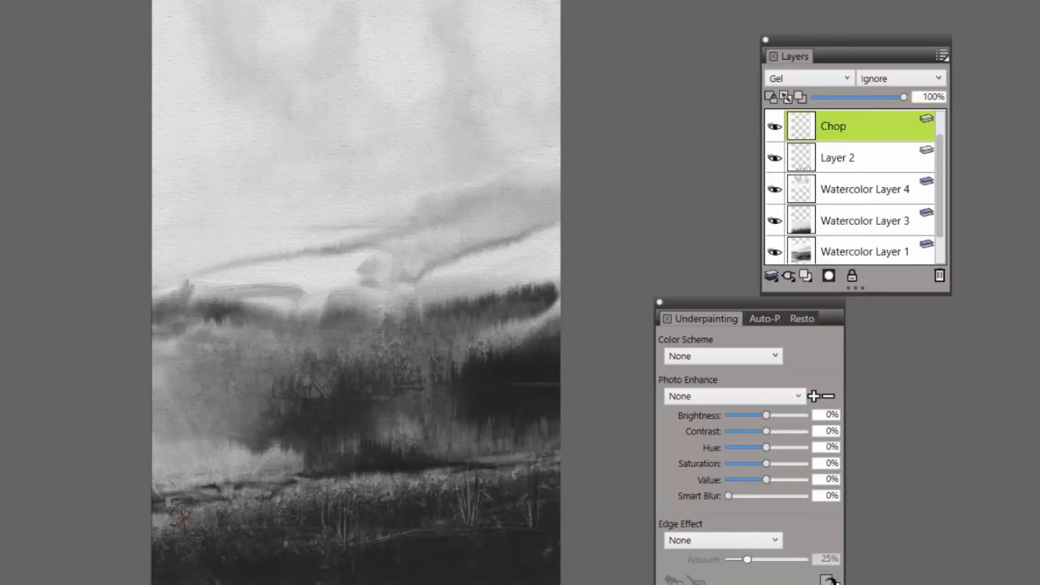
Set the Chop layer's composite method to Default
{"action": "left_click", "coordinate": [848, 81]}
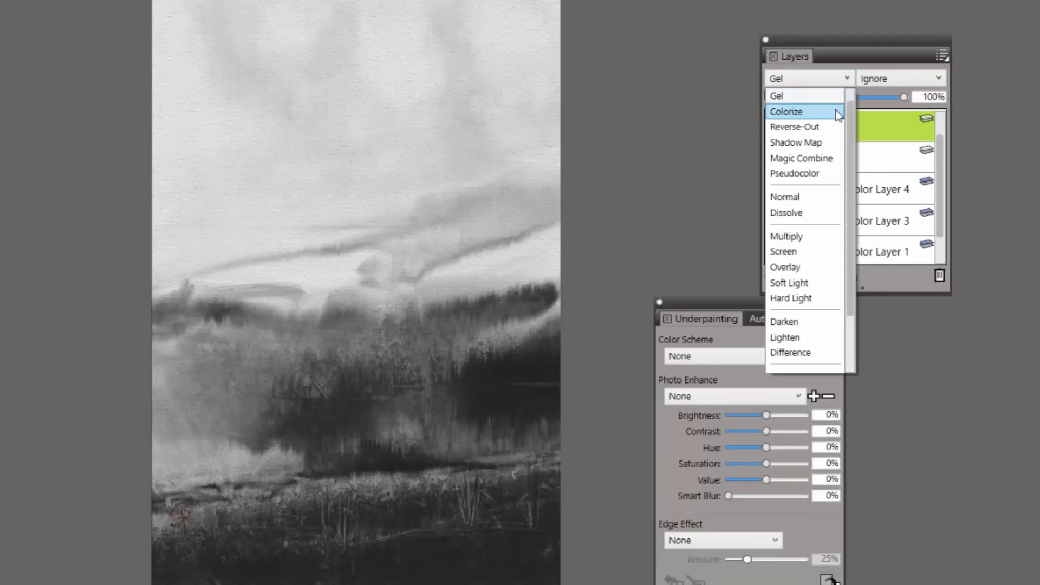
{"action": "left_click", "coordinate": [855, 142]}
{"action": "left_click_drag", "start_coordinate": [850, 138], "coordinate": [861, 173]}
{"action": "left_click", "coordinate": [849, 79]}
{"action": "left_click", "coordinate": [785, 96]}
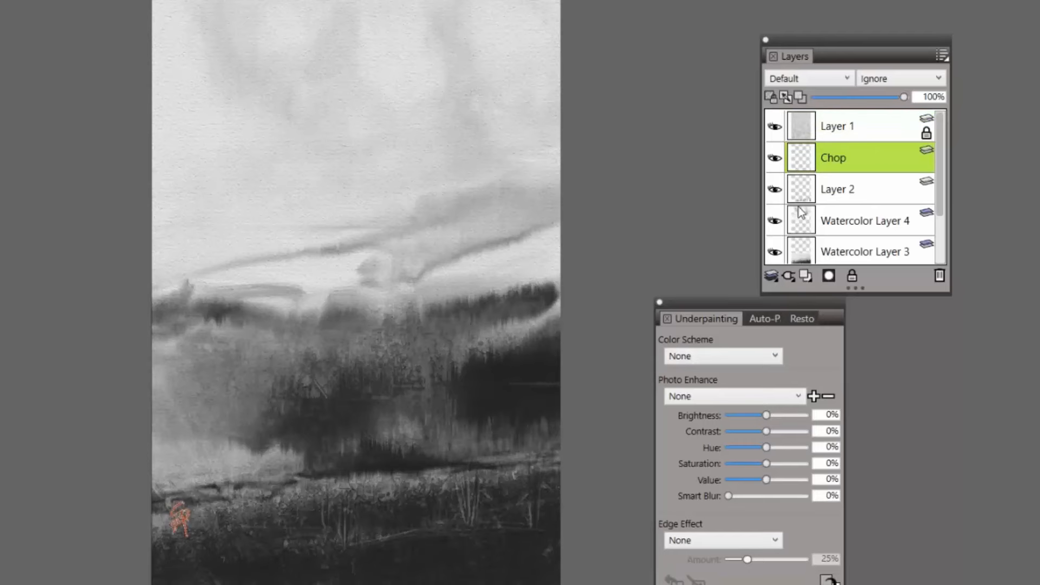
Turn the red Chop signature white by applying Saturation -139%, Contrast 100% and Brightness 56% as an underpainting adjustment
{"action": "left_click_drag", "start_coordinate": [766, 463], "coordinate": [714, 463]}
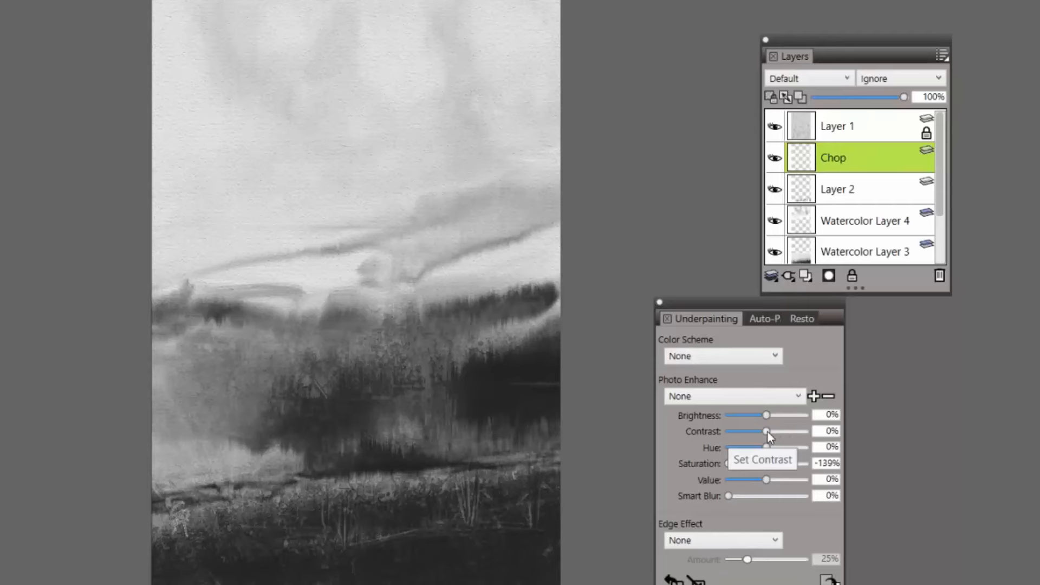
{"action": "left_click_drag", "start_coordinate": [768, 431], "coordinate": [788, 416]}
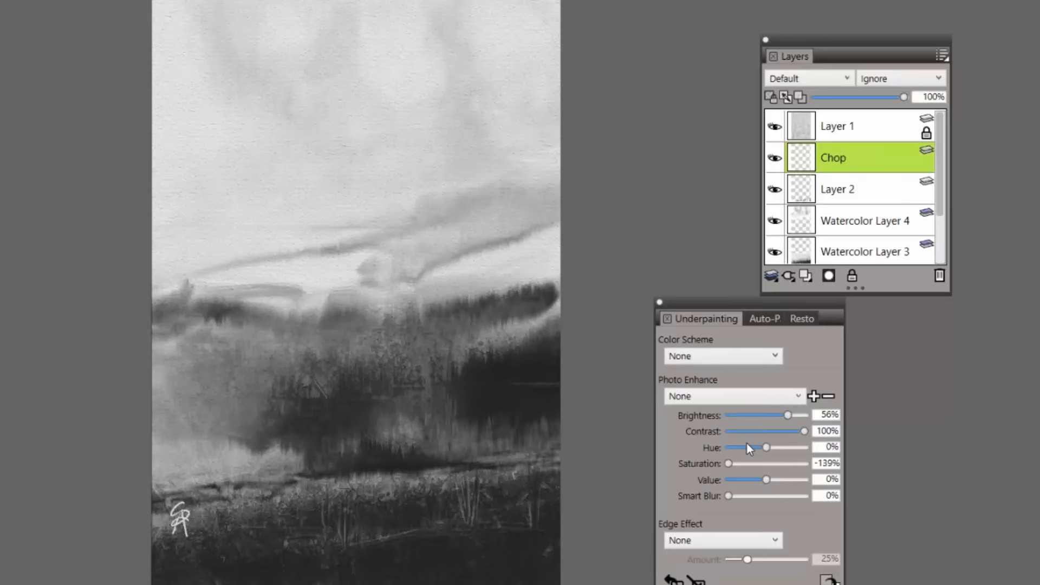
{"action": "left_click", "coordinate": [693, 582]}
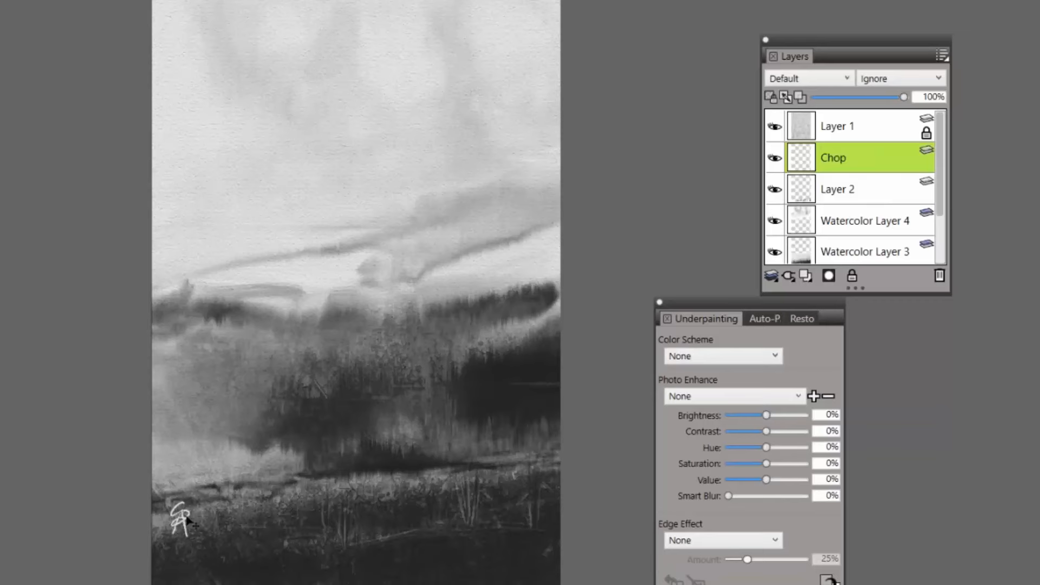
Move the white Chop signature to the dark lower-right corner of the painting and close the Underpainting controls
{"action": "mouse_move", "coordinate": [187, 519]}
{"action": "left_mouse_down"}
{"action": "mouse_move", "coordinate": [198, 549]}
{"action": "mouse_move", "coordinate": [538, 559]}
{"action": "left_mouse_up"}
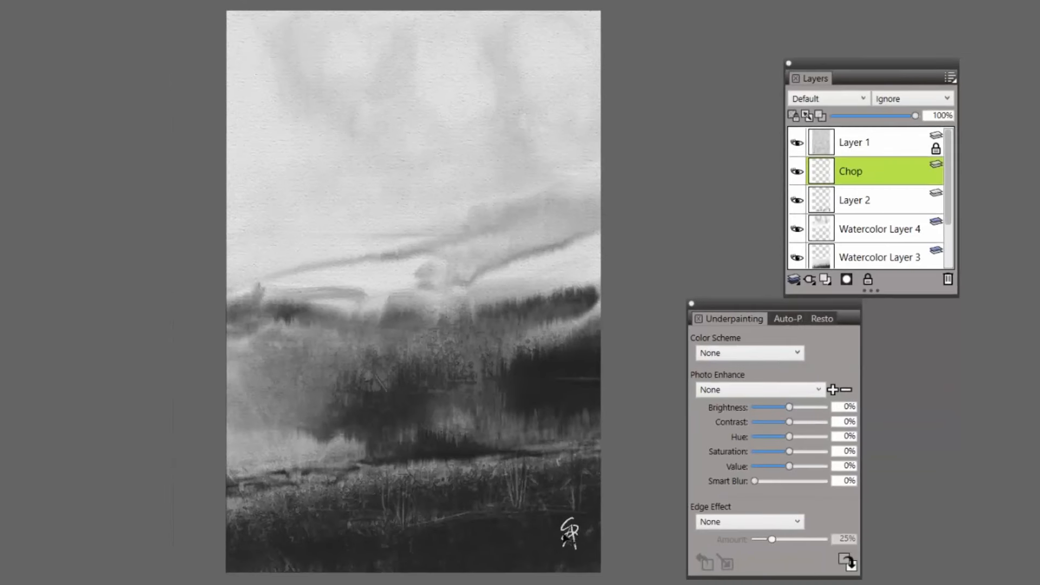
{"action": "left_click_drag", "start_coordinate": [570, 538], "coordinate": [570, 548]}
{"action": "left_click", "coordinate": [690, 303]}
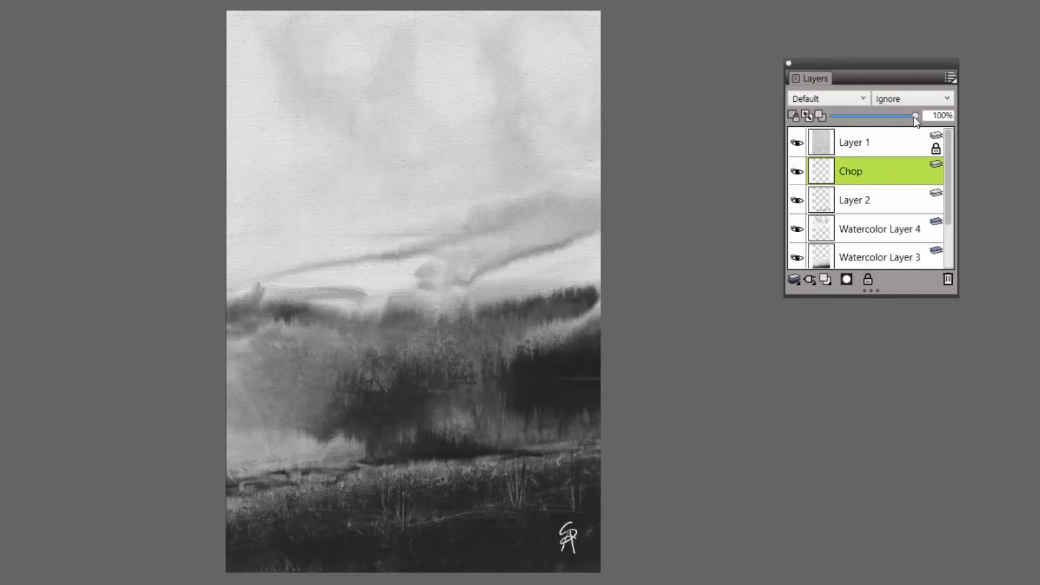
Lower the Chop layer's opacity to 35%
{"action": "mouse_move", "coordinate": [915, 116]}
{"action": "left_mouse_down"}
{"action": "mouse_move", "coordinate": [883, 117]}
{"action": "mouse_move", "coordinate": [886, 132]}
{"action": "mouse_move", "coordinate": [878, 117]}
{"action": "left_mouse_up"}
{"action": "left_click_drag", "start_coordinate": [879, 117], "coordinate": [858, 122]}
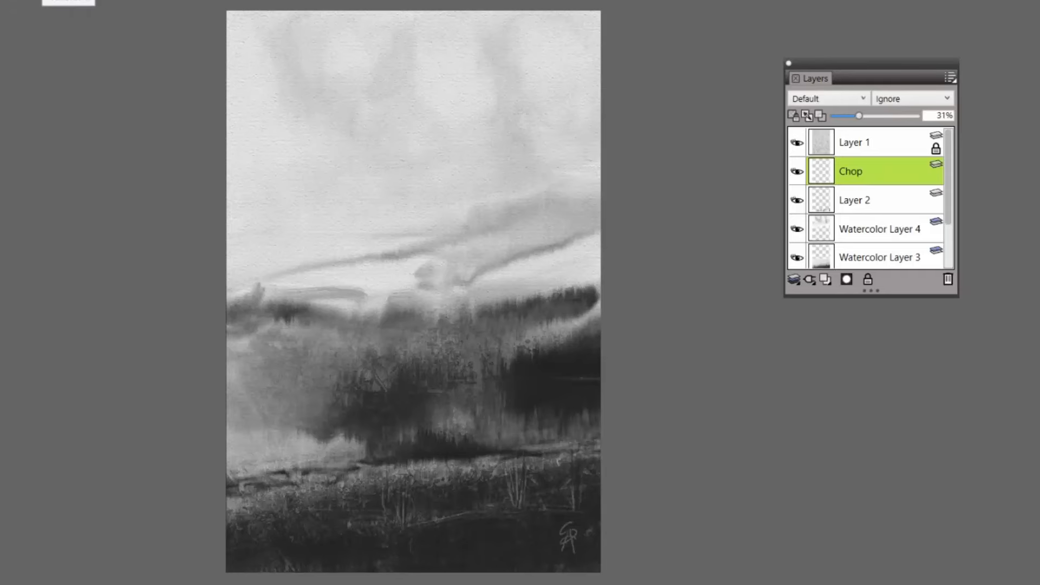
{"action": "left_click", "coordinate": [943, 115]}
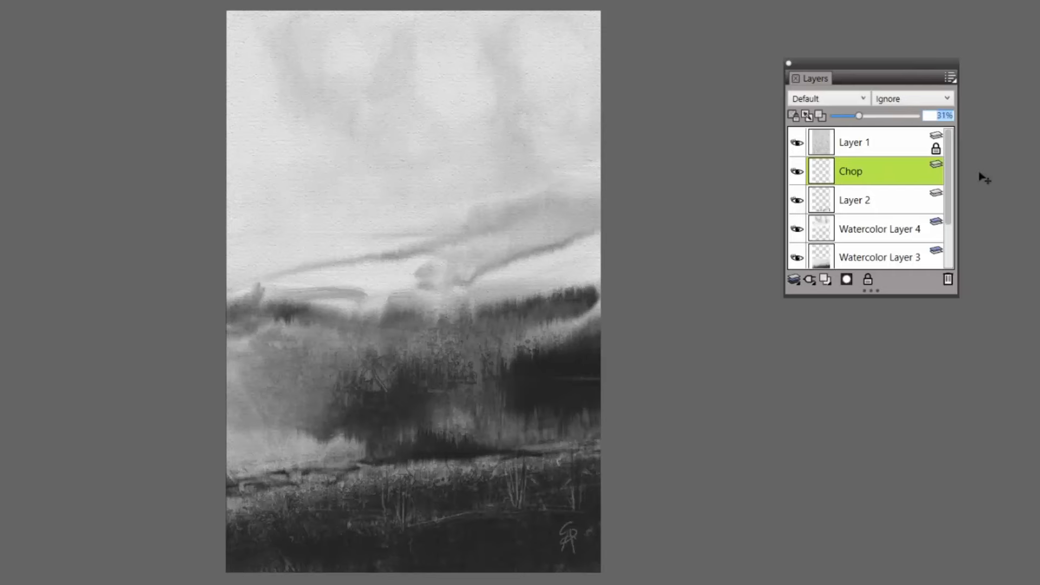
{"action": "type", "text": "35"}
{"action": "key", "text": "Return"}
Transform the Chop signature, scaling it down slightly from its lower-right corner, and commit the transformation
{"action": "key", "text": "ctrl+alt+t"}
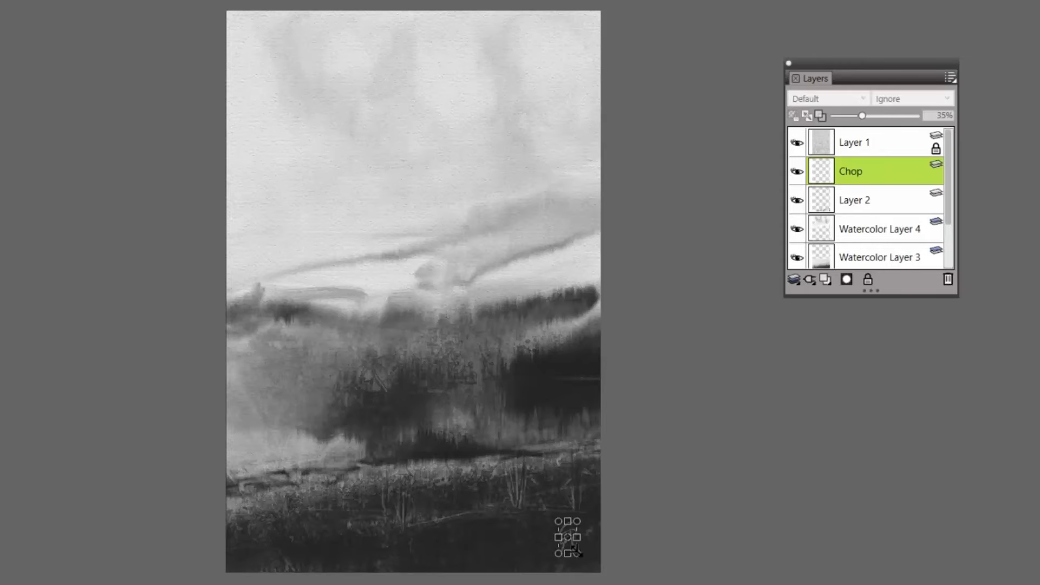
{"action": "left_click_drag", "start_coordinate": [577, 553], "coordinate": [573, 549]}
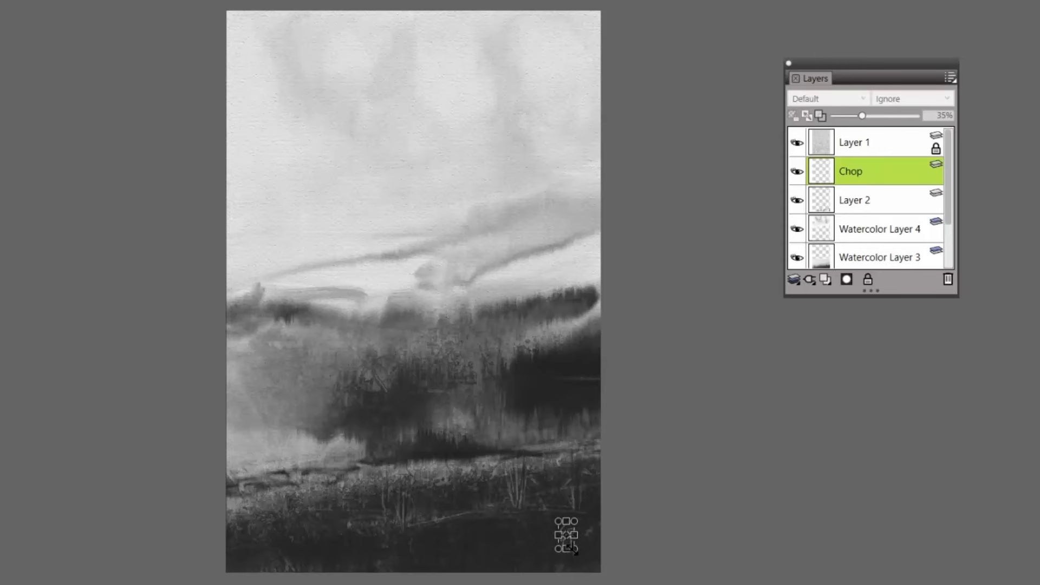
{"action": "key", "text": "ctrl+z"}
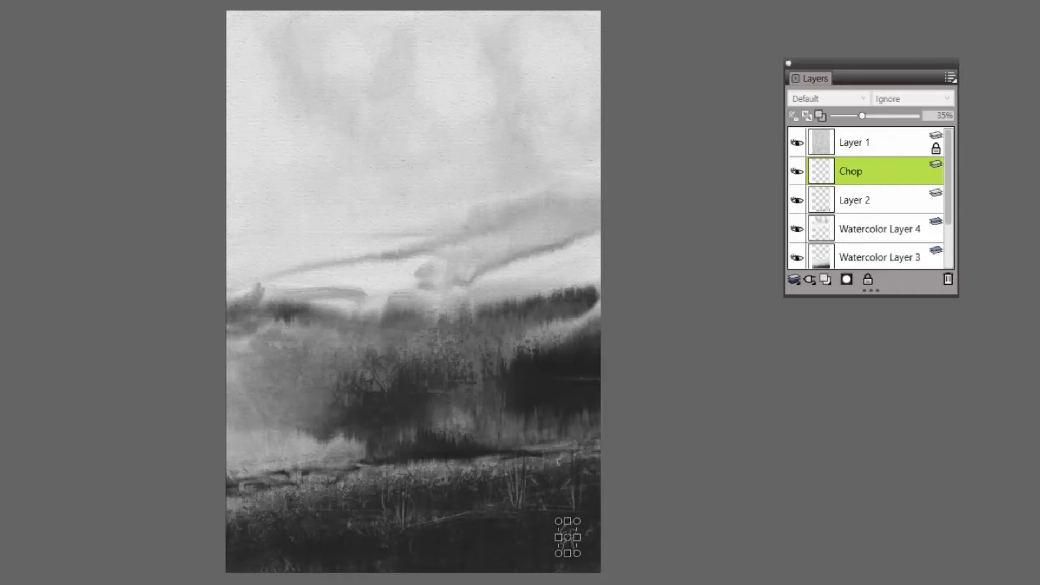
{"action": "left_click_drag", "start_coordinate": [577, 553], "coordinate": [575, 549]}
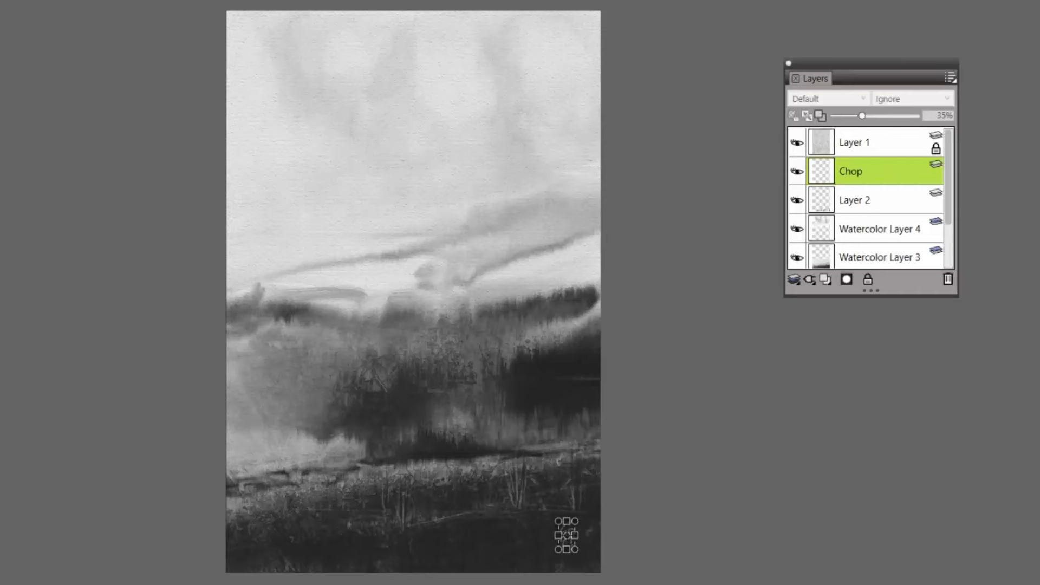
{"action": "key", "text": "Return"}
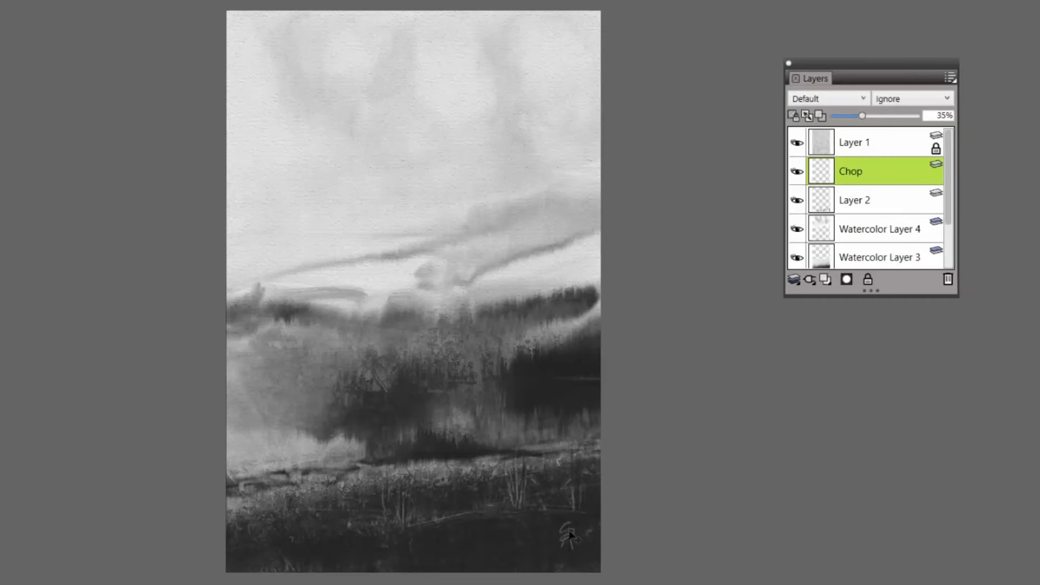
Nudge the reduced Chop signature slightly lower in the painting's lower-right corner and hide the Layers panel
{"action": "left_click_drag", "start_coordinate": [569, 535], "coordinate": [568, 540]}
{"action": "right_click", "coordinate": [784, 392]}
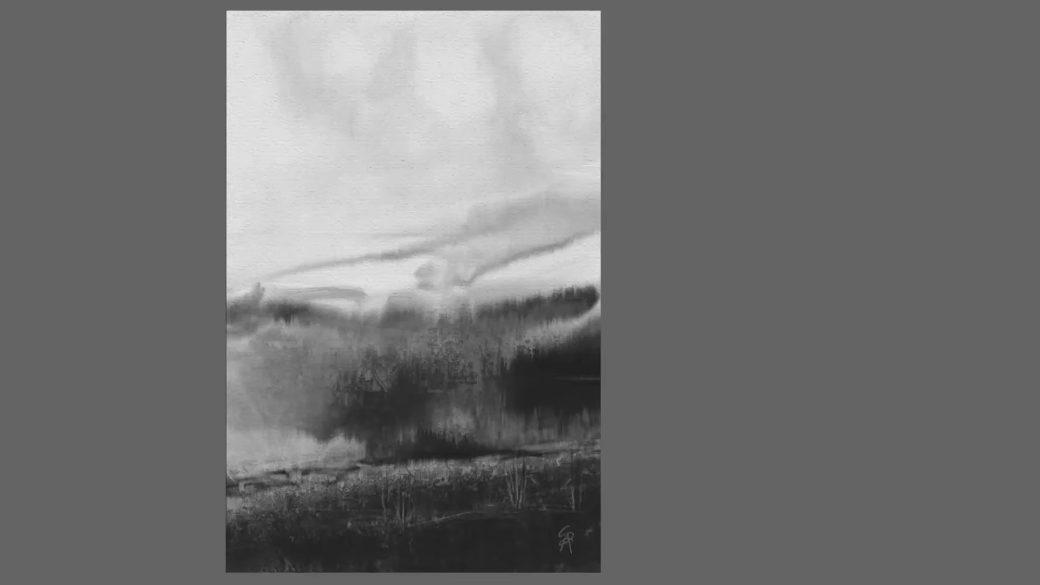
{"action": "right_click", "coordinate": [688, 472]}
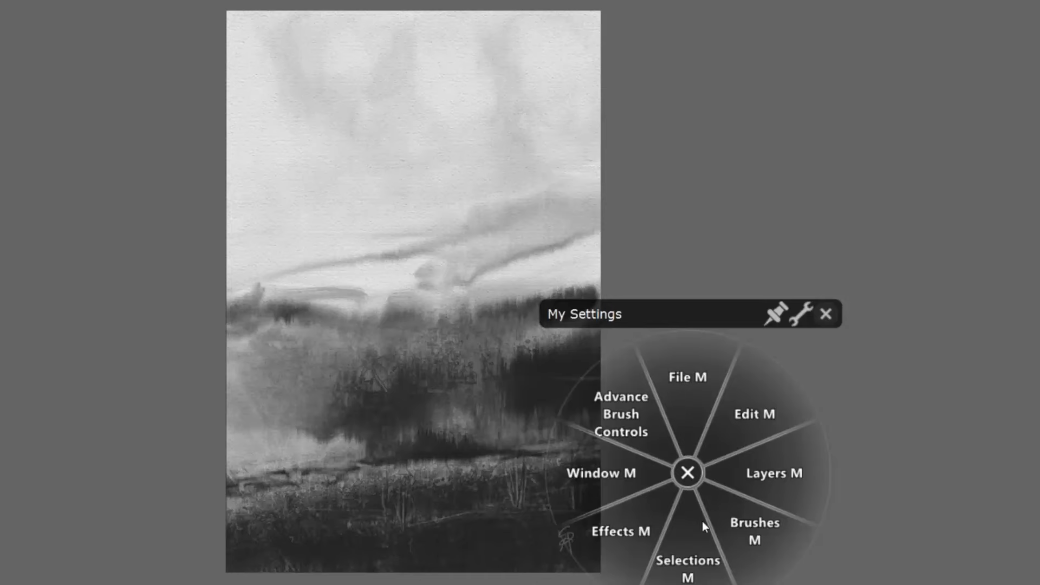
{"action": "left_click", "coordinate": [605, 473]}
{"action": "left_click", "coordinate": [624, 374]}
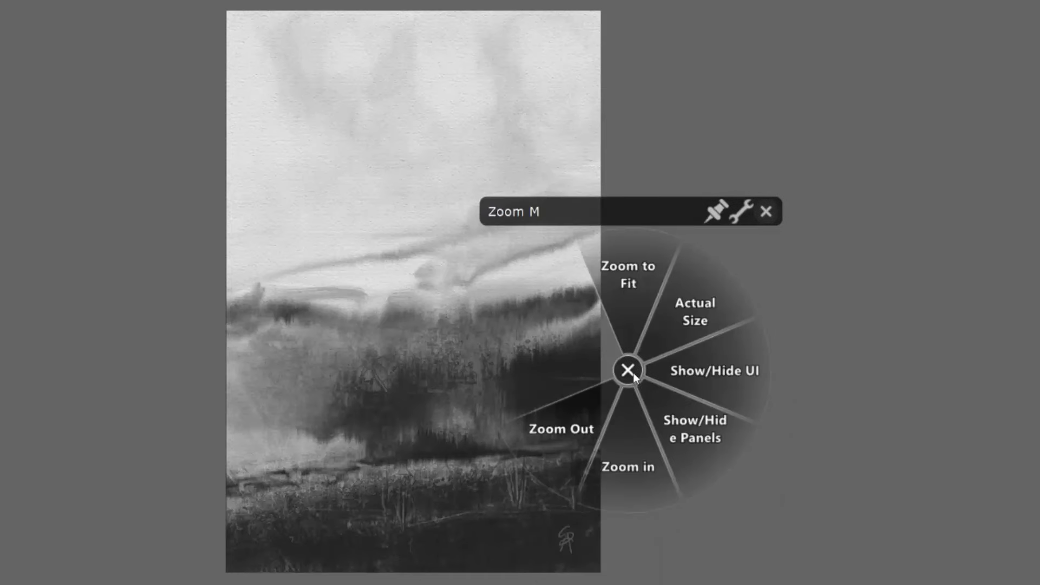
{"action": "left_click", "coordinate": [628, 370]}
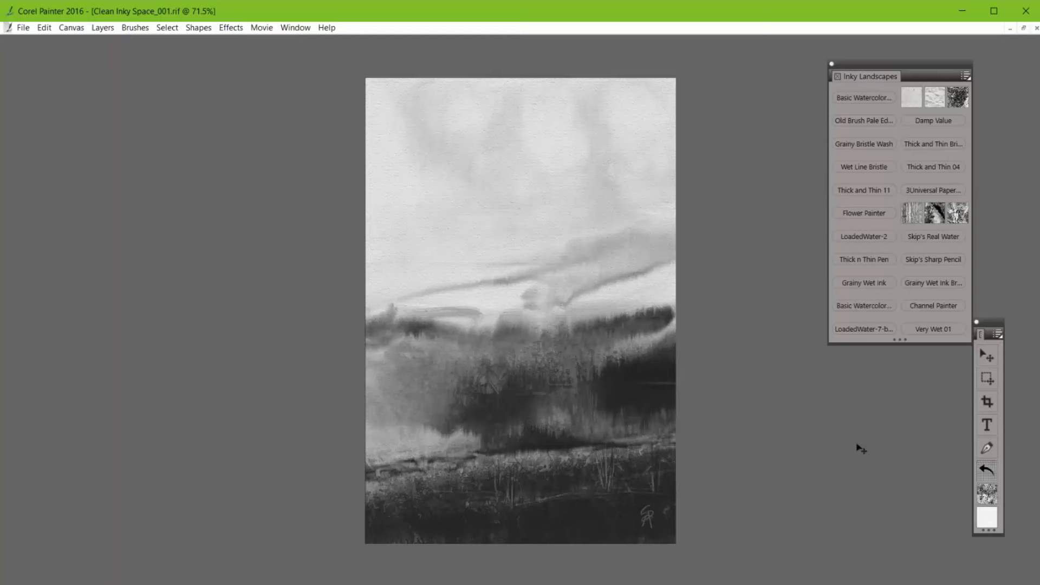
Hide all open panels, including the Inky Landscapes palette and the tool palette, around the finished painting
{"action": "right_click", "coordinate": [807, 434]}
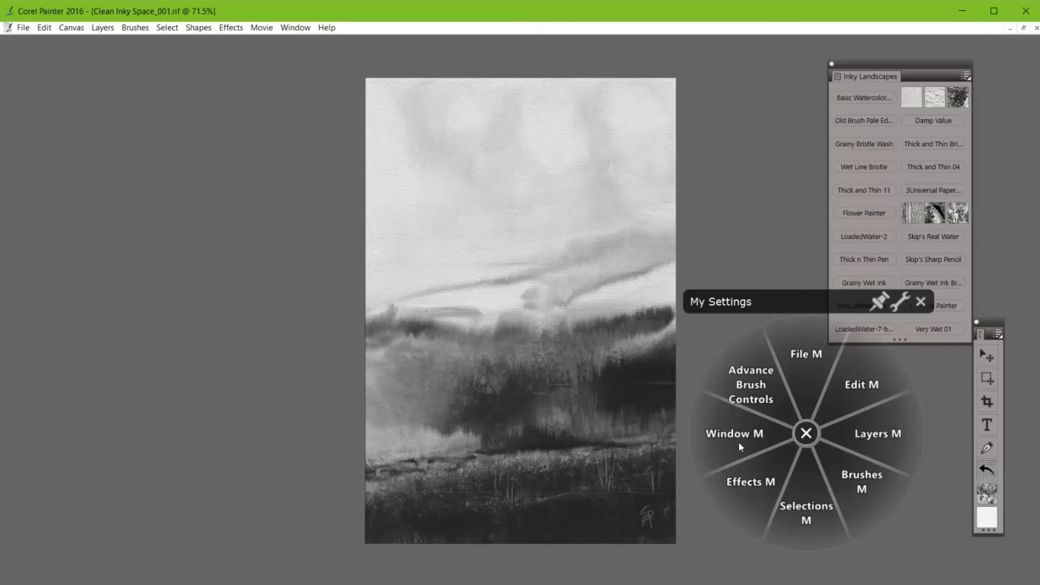
{"action": "left_click", "coordinate": [746, 421]}
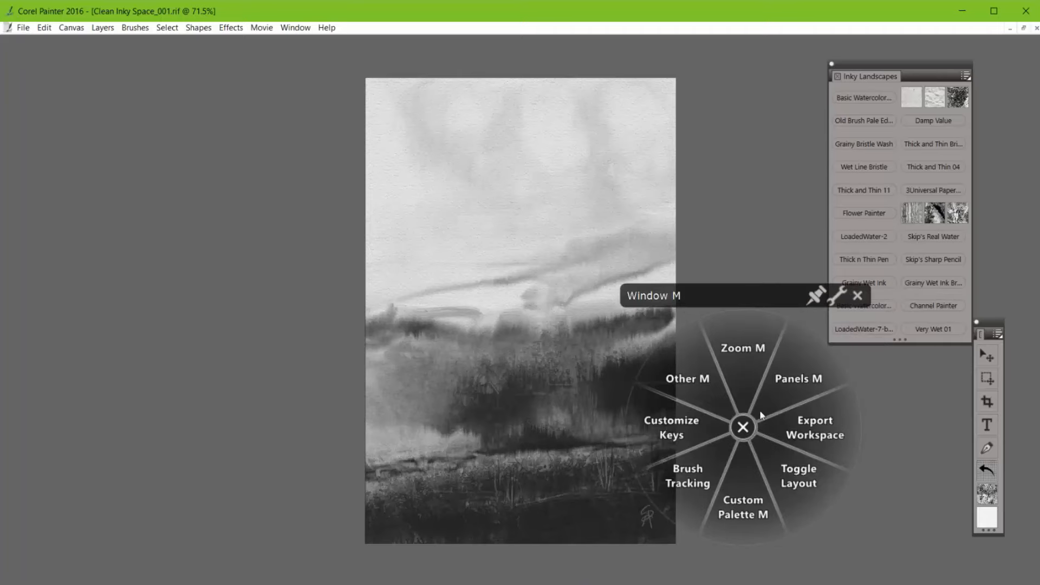
{"action": "left_click", "coordinate": [753, 352]}
{"action": "left_click", "coordinate": [814, 410]}
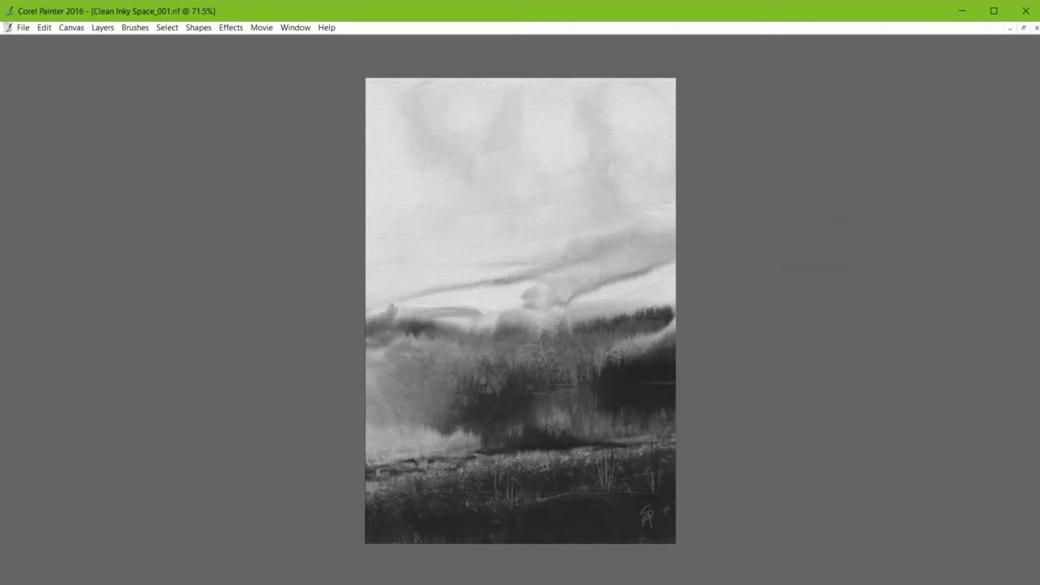